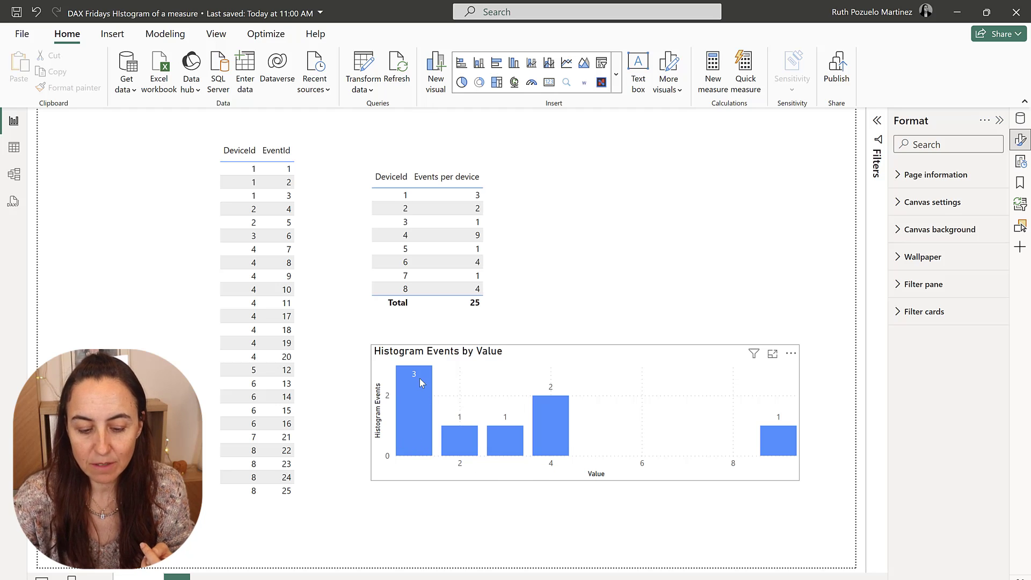
- Duplicate the Events per device table visual and turn the copy into a widened column chart
{"action": "mouse_move", "coordinate": [424, 437]}
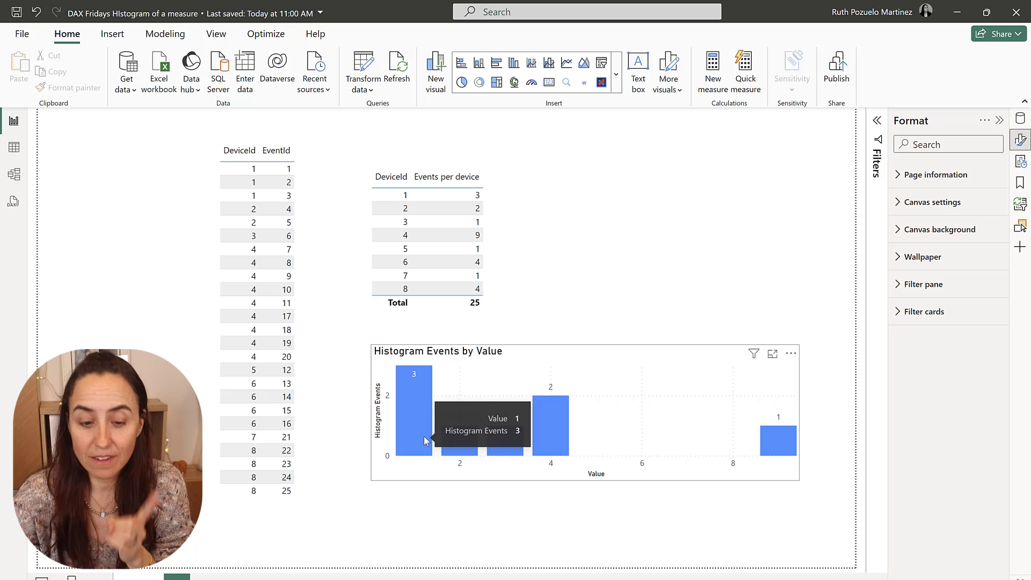
{"action": "mouse_move", "coordinate": [464, 451]}
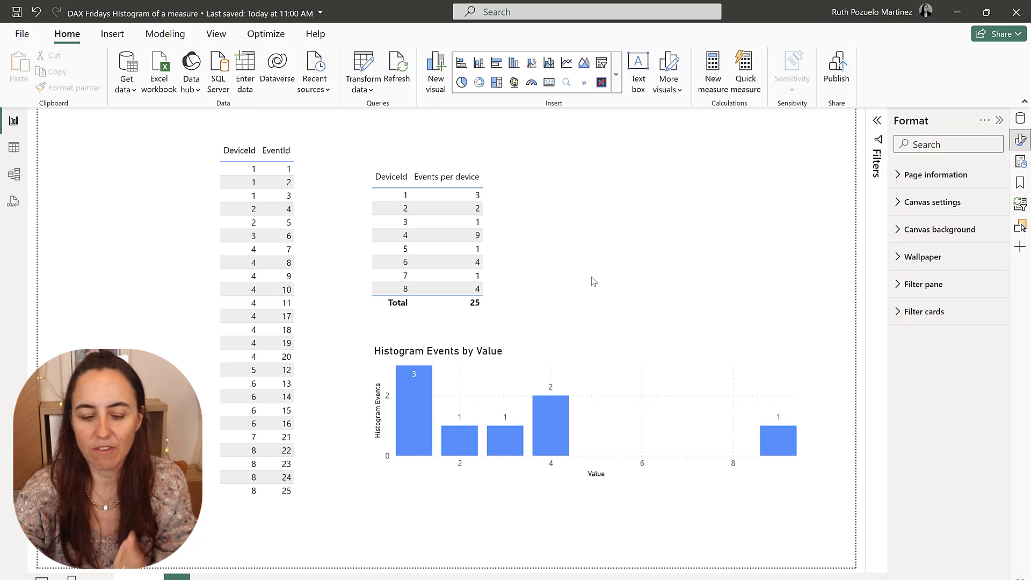
{"action": "left_click", "coordinate": [491, 185]}
{"action": "left_click", "coordinate": [450, 158]}
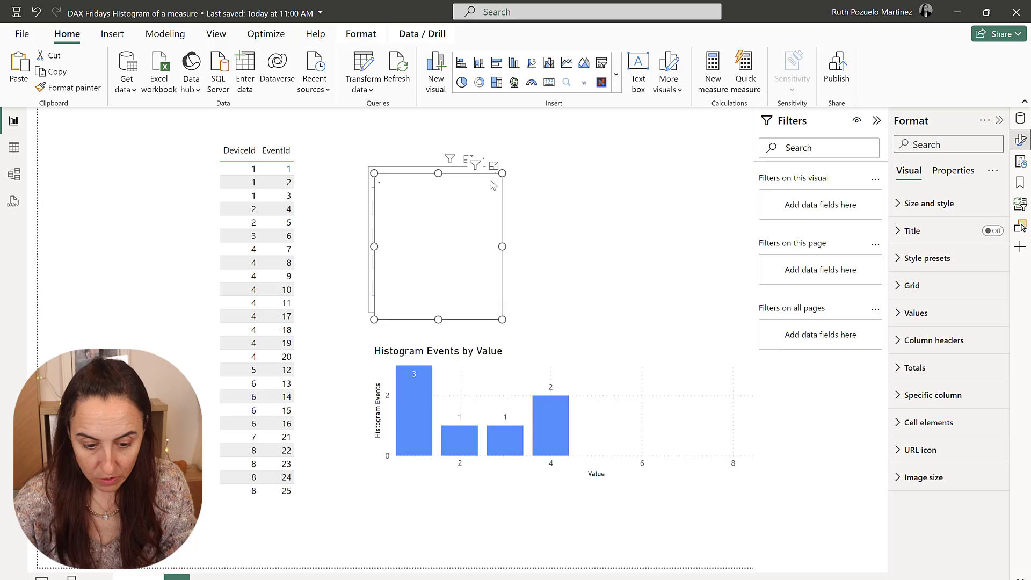
{"action": "key", "text": "ctrl+v"}
{"action": "left_click", "coordinate": [479, 173]}
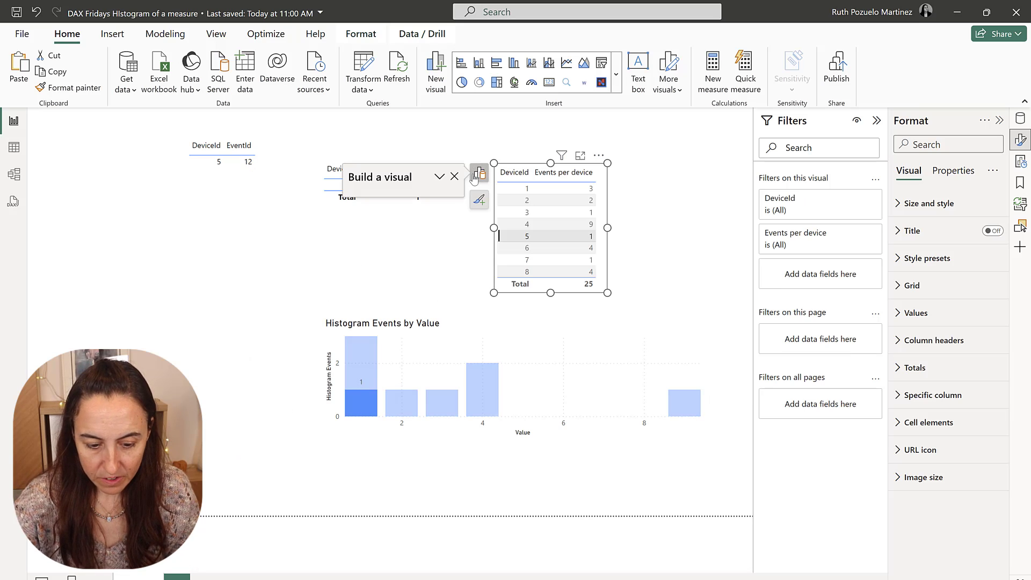
{"action": "left_click", "coordinate": [452, 216]}
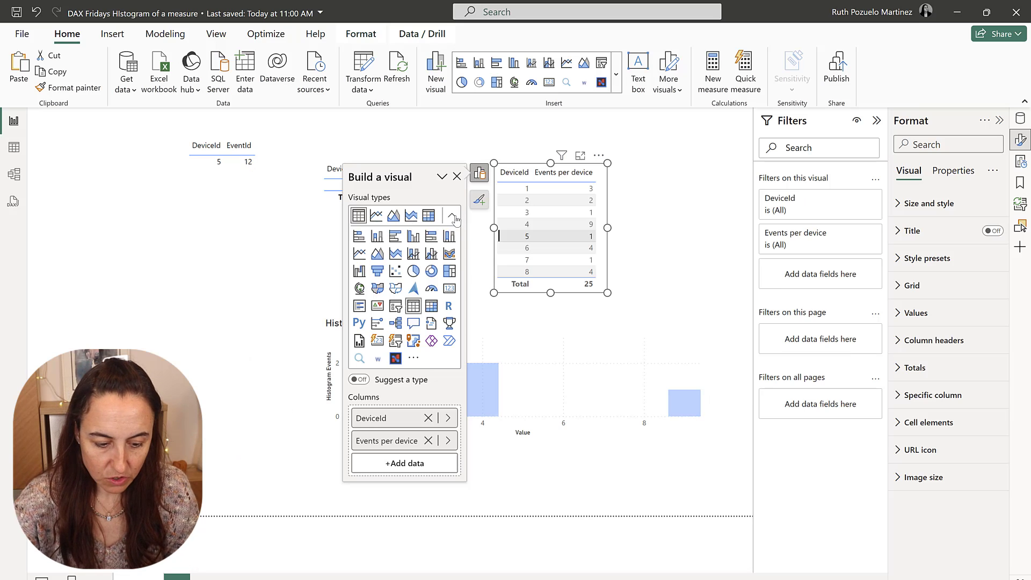
{"action": "left_click", "coordinate": [377, 236]}
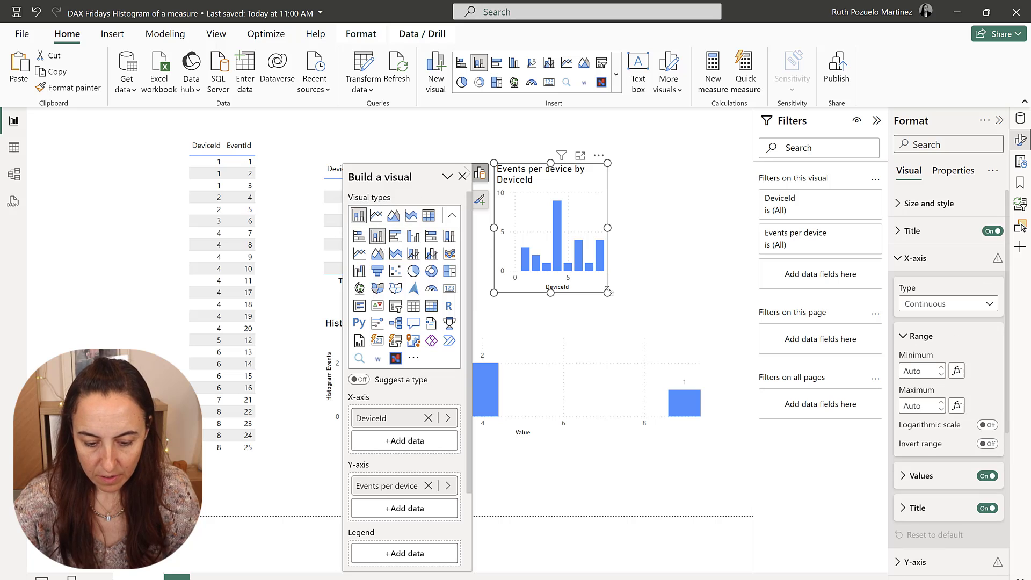
{"action": "left_click_drag", "start_coordinate": [607, 293], "coordinate": [683, 287]}
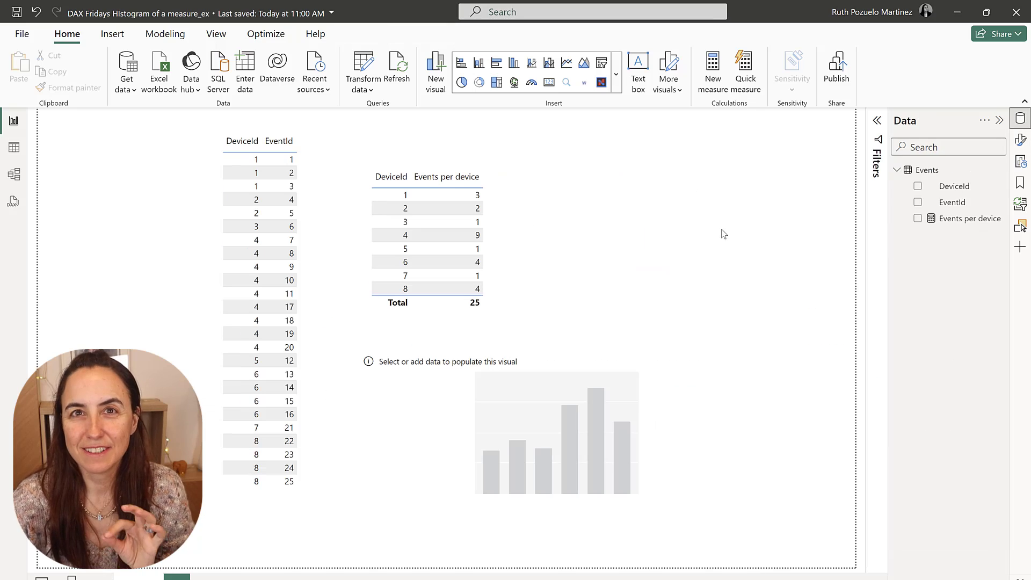
- Show the Events per device measure's formula, COUNT('Events'[EventId])
{"action": "left_click", "coordinate": [960, 225]}
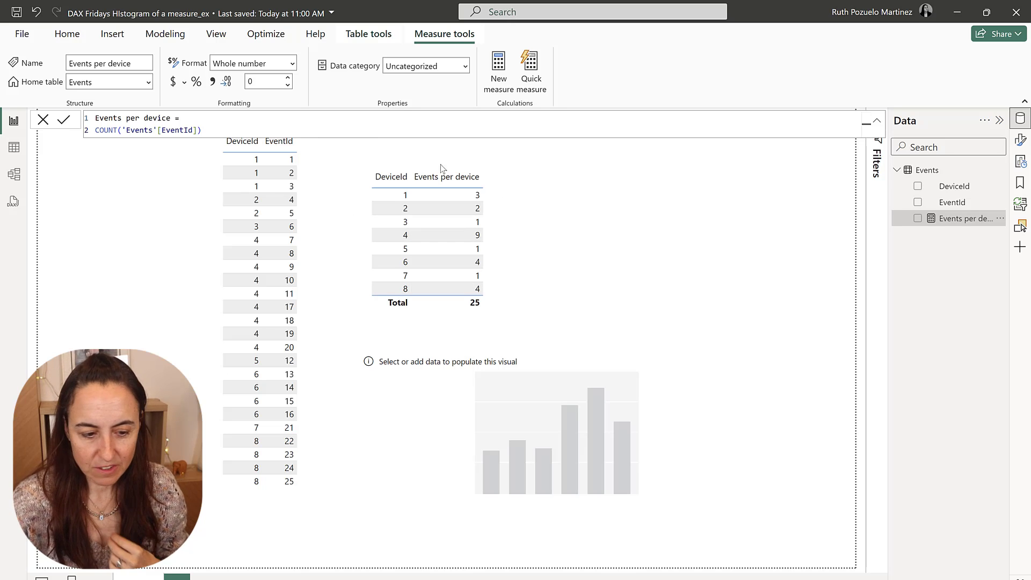
- Start a new calculated table named Histogram
{"action": "left_click", "coordinate": [368, 33]}
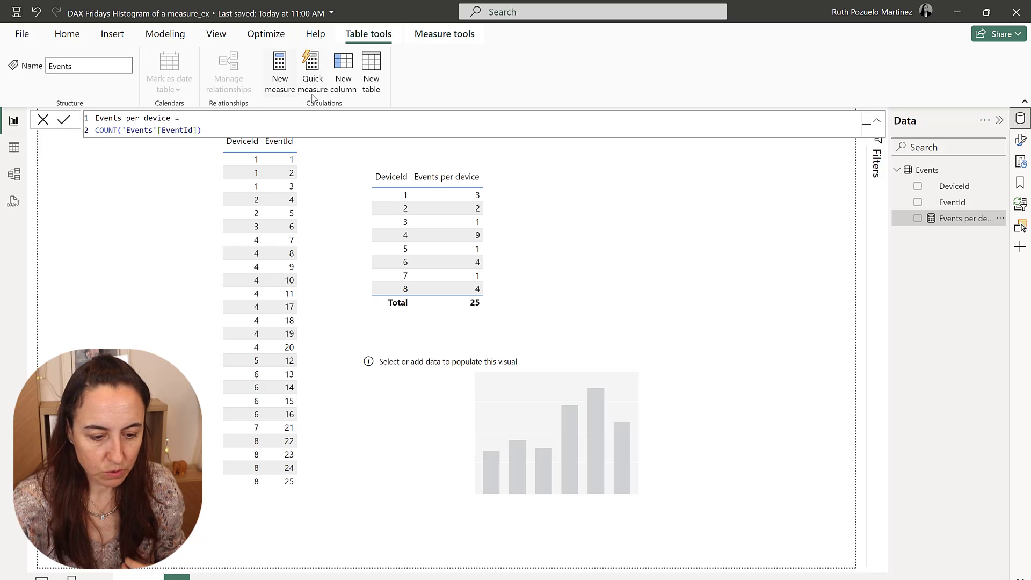
{"action": "left_click", "coordinate": [371, 82]}
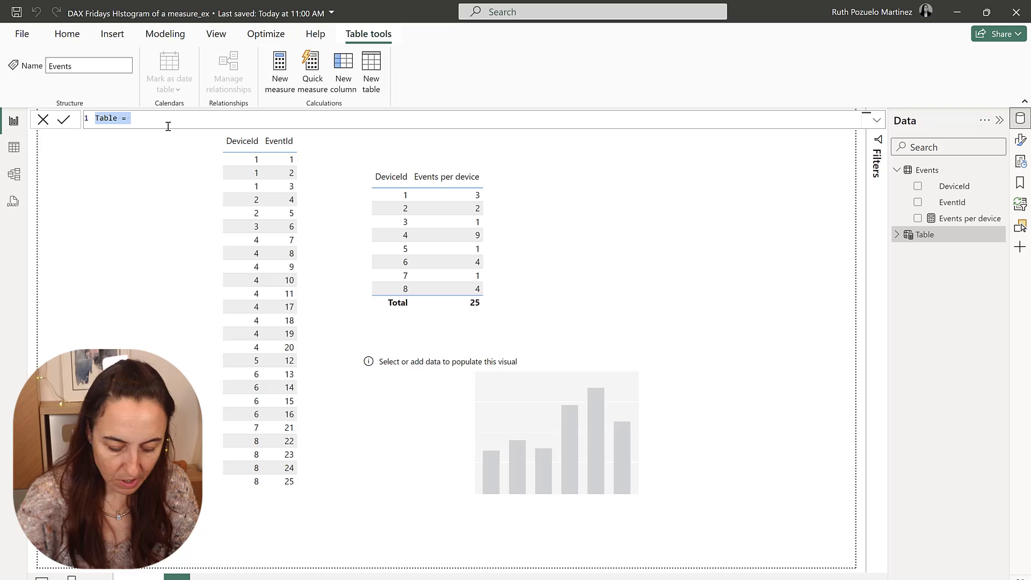
{"action": "type", "text": "Histogram ="}
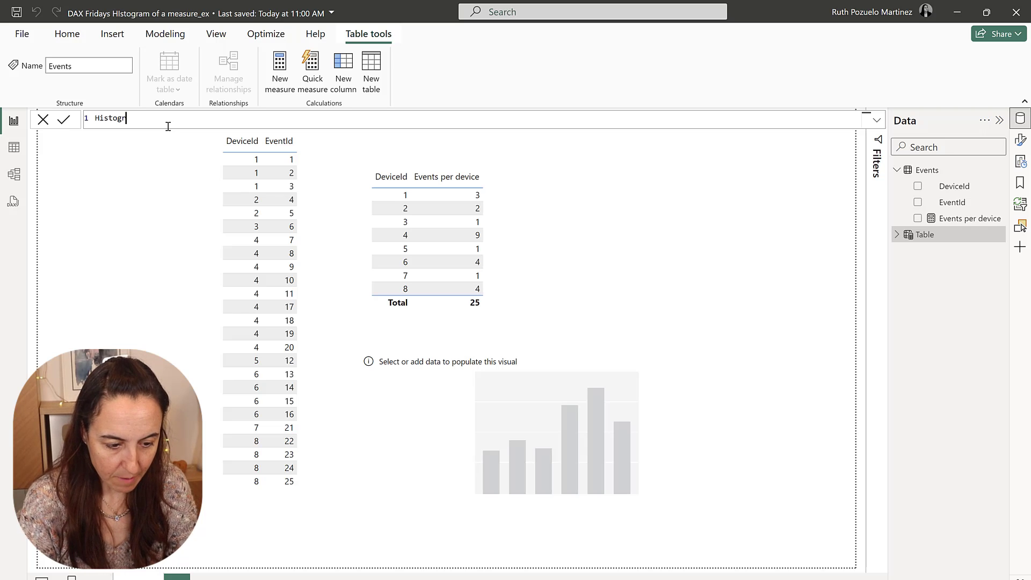
{"action": "key", "text": "Return"}
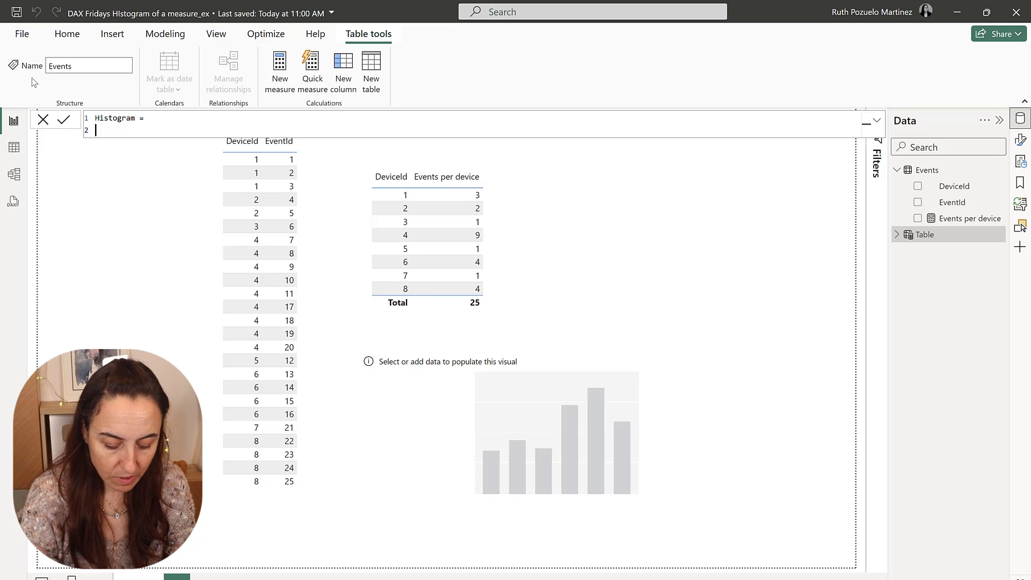
- Define VAR max_events = MAXX(VALUES(Events[DeviceId]), [Events per device])
{"action": "type", "text": "VR"}
{"action": "key", "text": "BackSpace"}
{"action": "key", "text": "BackSpace"}
{"action": "type", "text": "AR"}
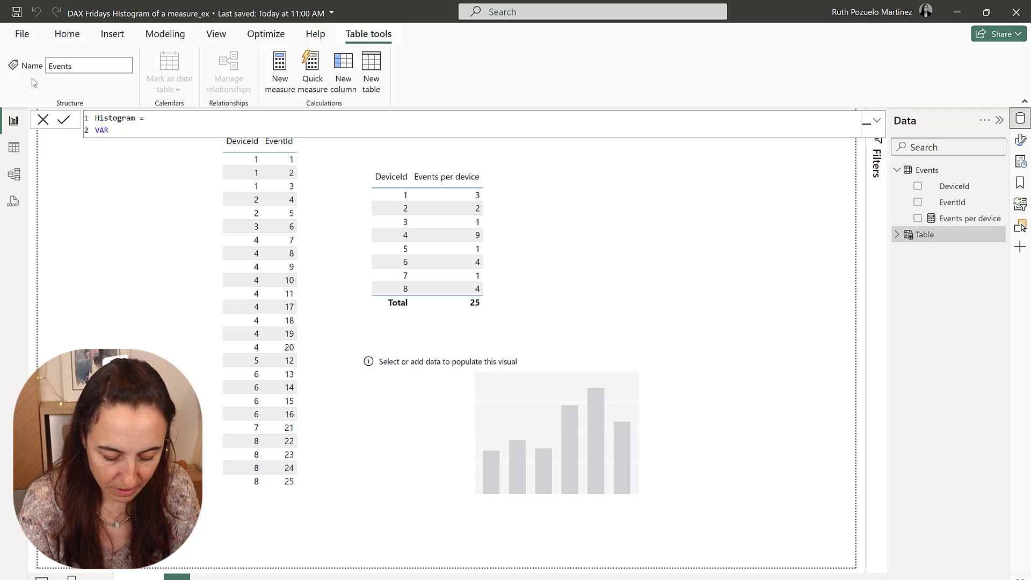
{"action": "type", "text": "max_ev"}
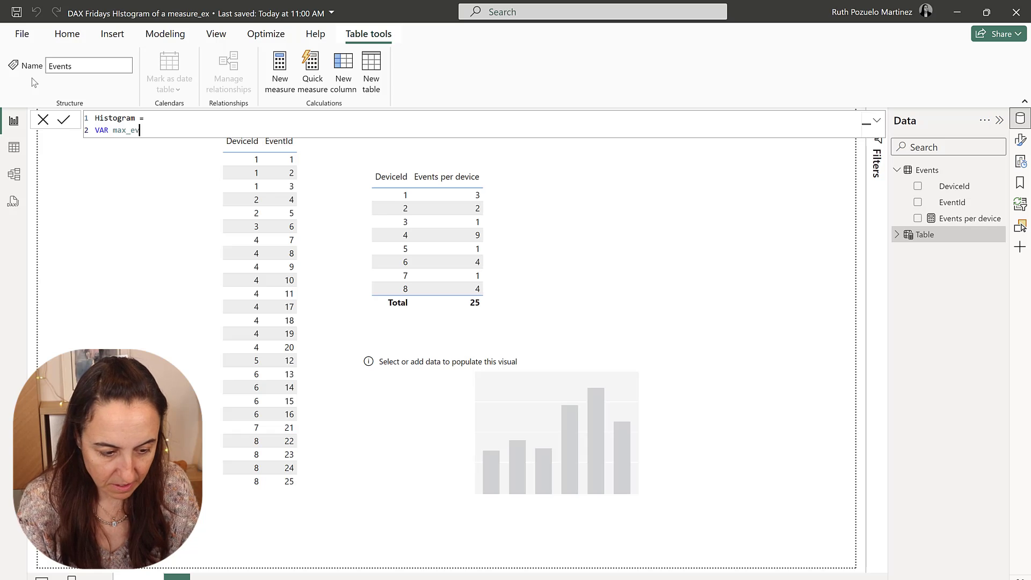
{"action": "type", "text": "ents = M"}
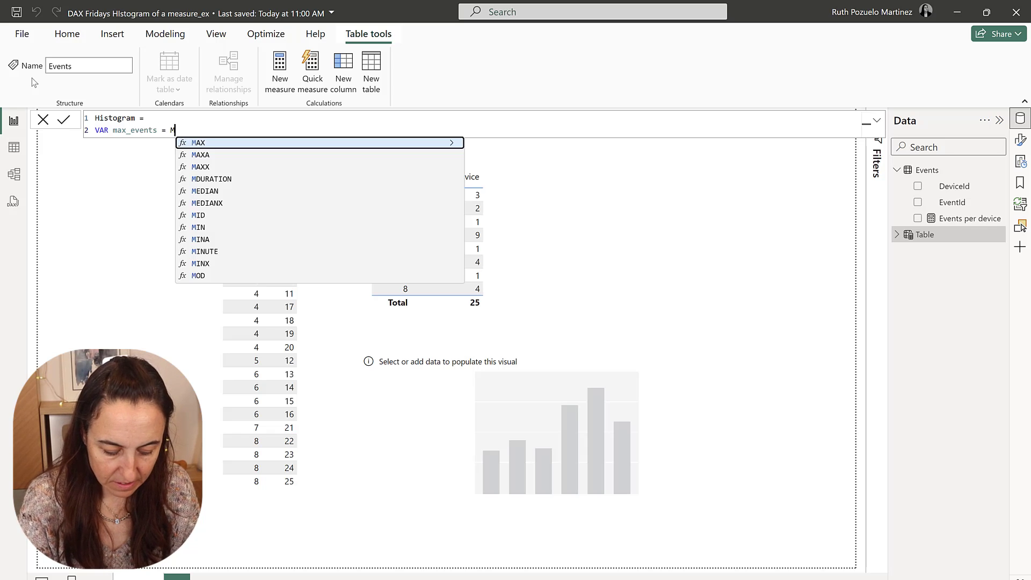
{"action": "type", "text": "AXX(Val"}
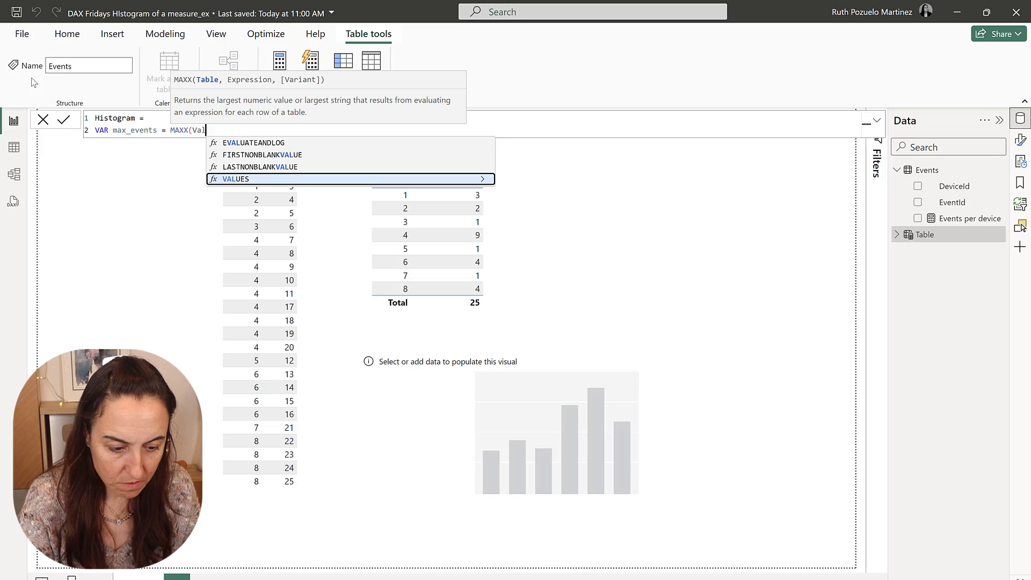
{"action": "key", "text": "Tab"}
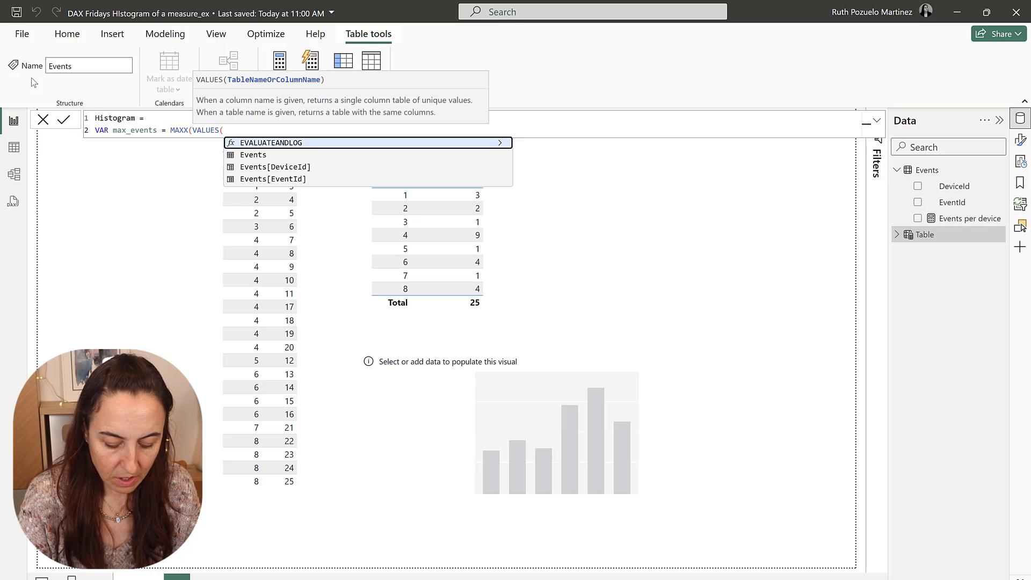
{"action": "key", "text": "Down"}
{"action": "key", "text": "Down"}
{"action": "key", "text": "Tab"}
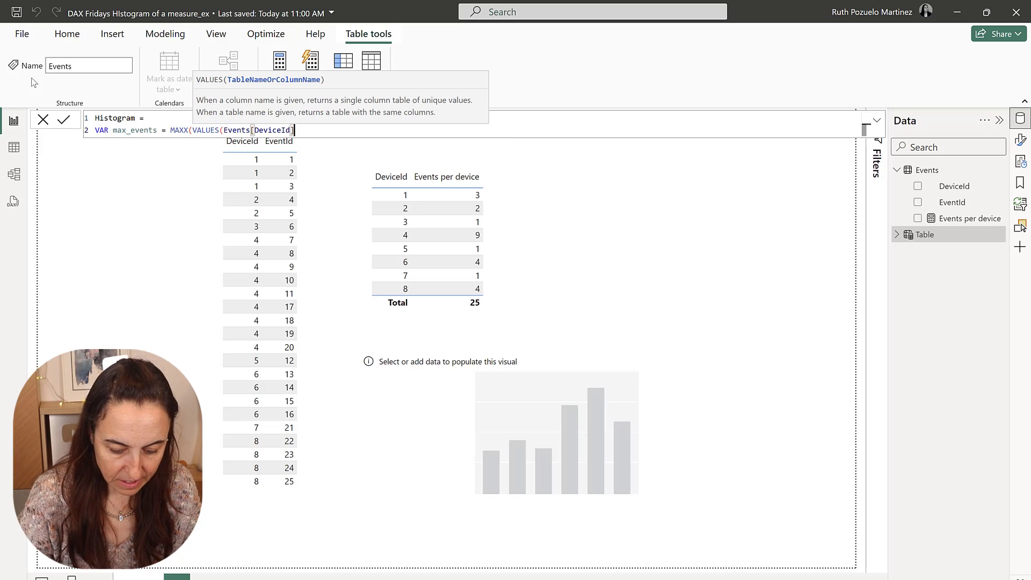
{"action": "type", "text": ")"}
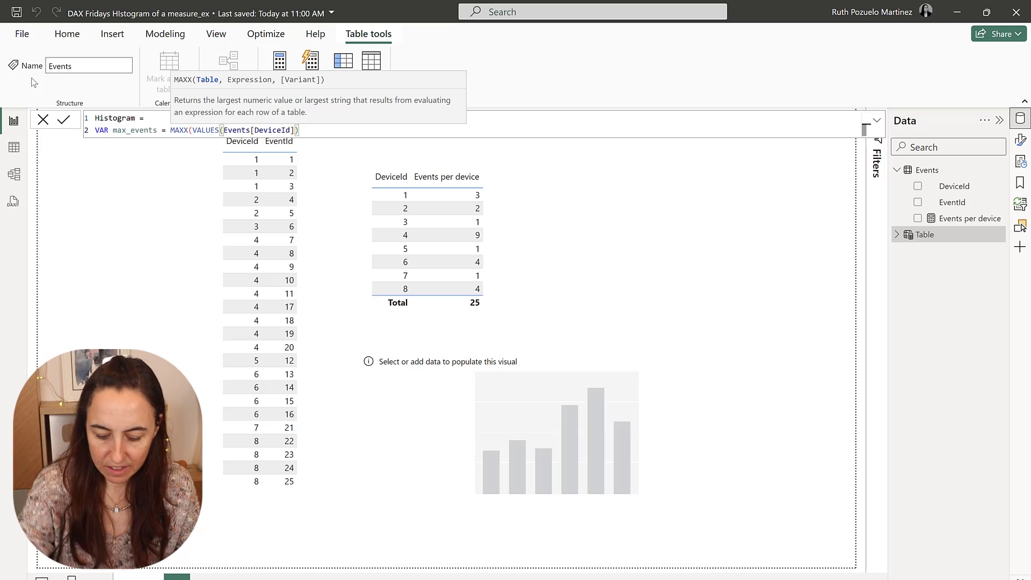
{"action": "type", "text": ", ["}
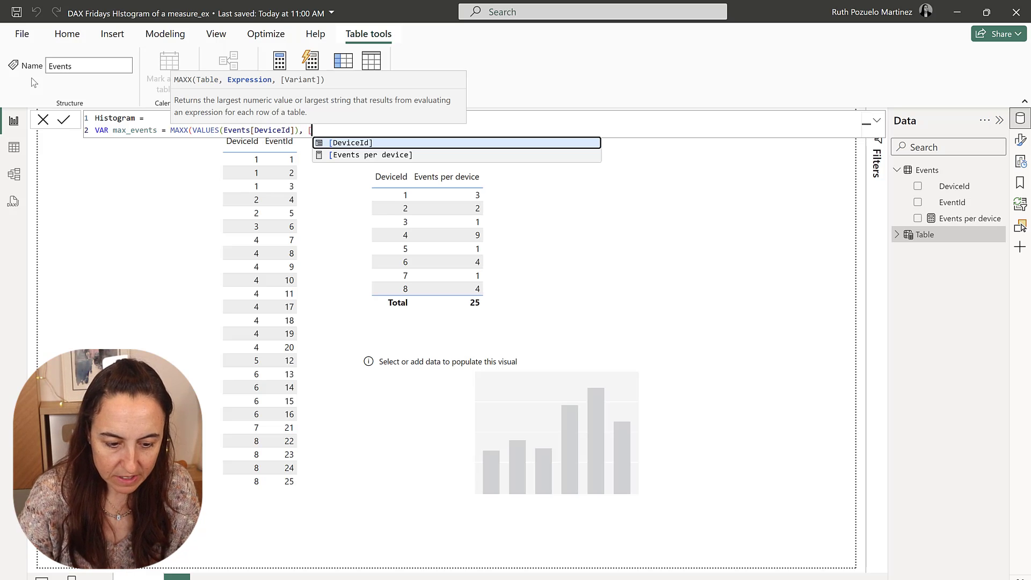
{"action": "key", "text": "Down"}
{"action": "key", "text": "Tab"}
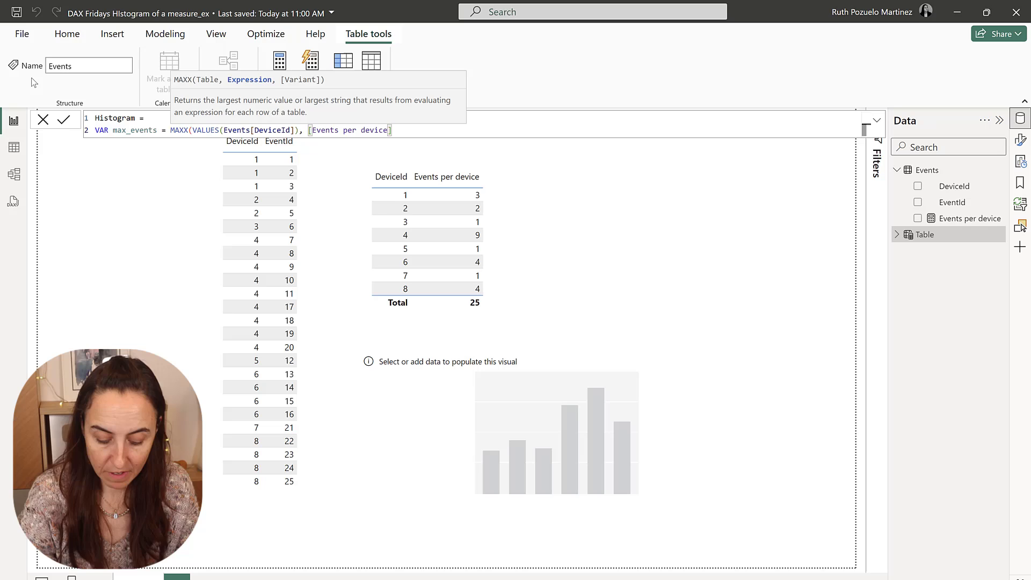
{"action": "type", "text": ")"}
{"action": "key", "text": "shift+Return"}
- Return GENERATESERIES(1, max_events, 1), commit the table, and select Histogram
{"action": "type", "text": "return"}
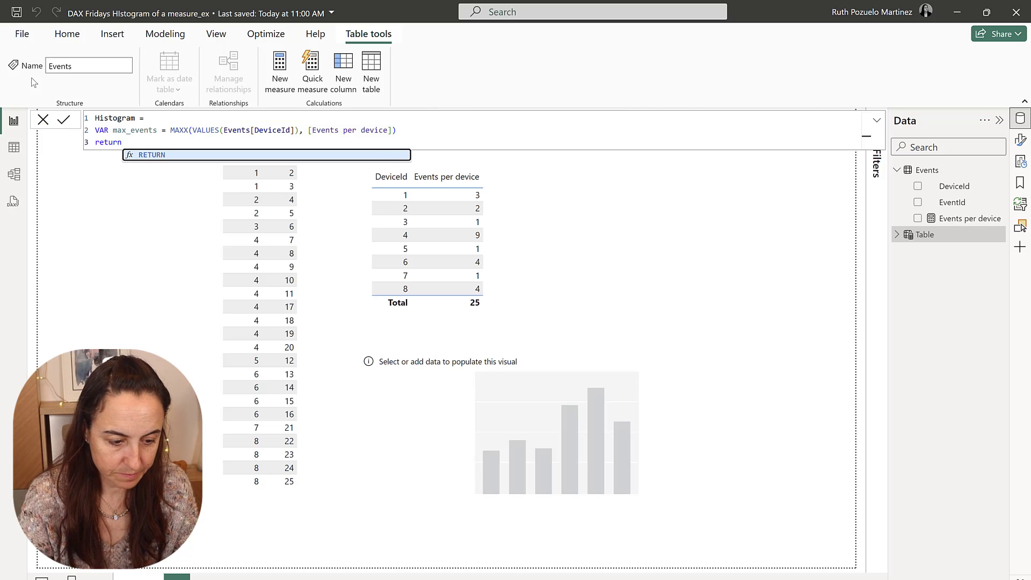
{"action": "key", "text": "shift+Return"}
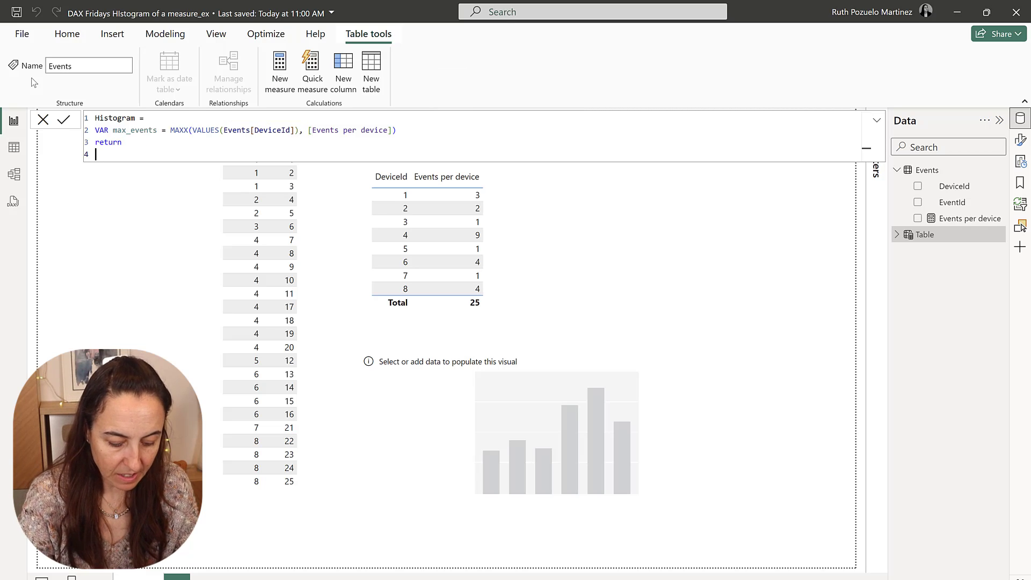
{"action": "type", "text": "gen"}
{"action": "key", "text": "Down"}
{"action": "key", "text": "Tab"}
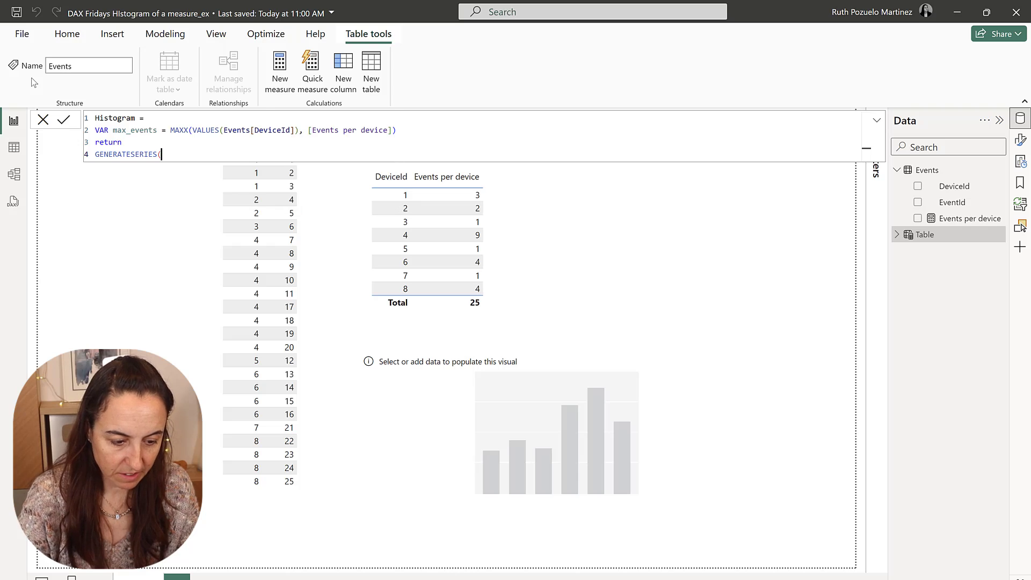
{"action": "type", "text": "("}
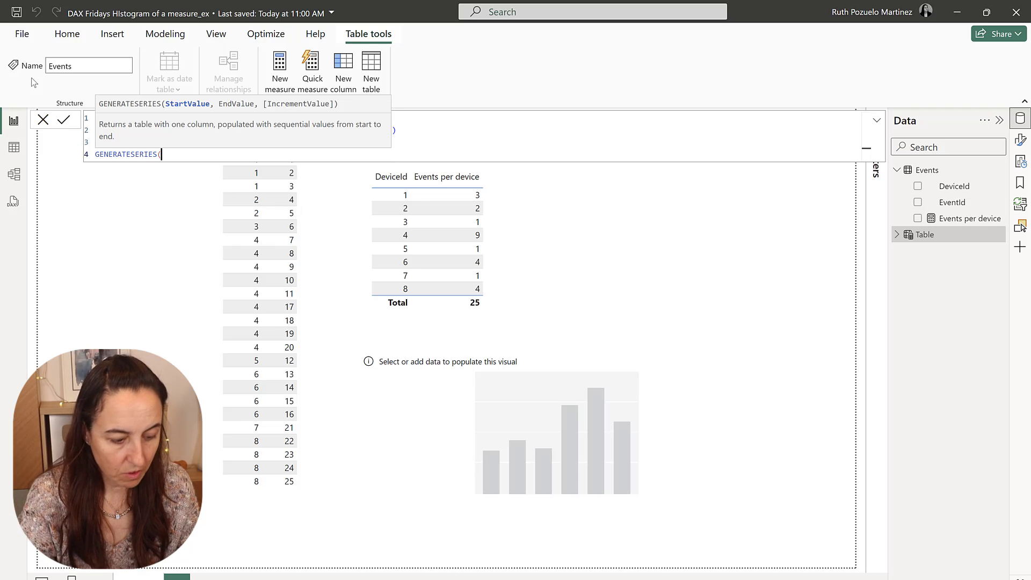
{"action": "type", "text": "1, ,"}
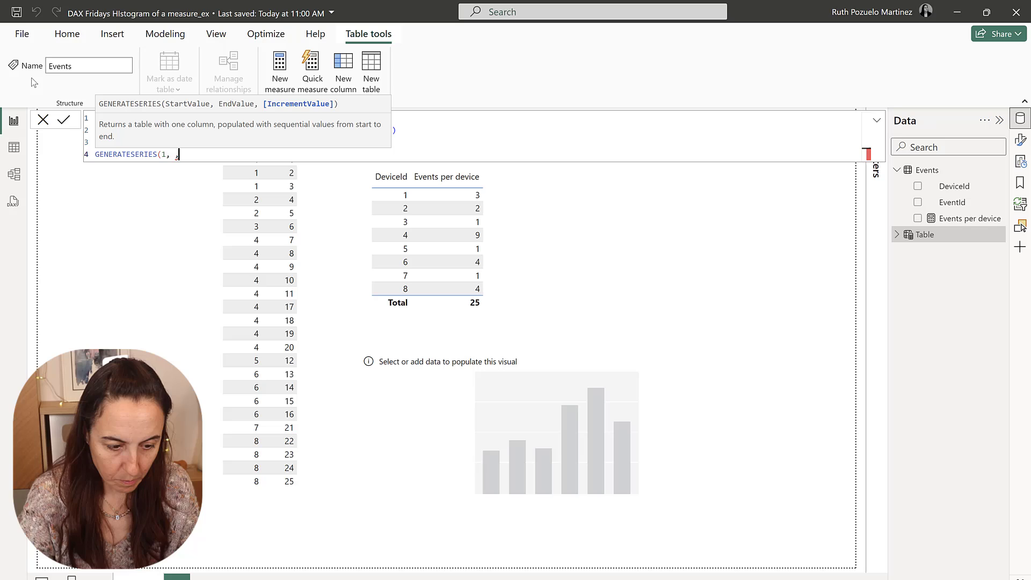
{"action": "key", "text": "BackSpace"}
{"action": "type", "text": "max"}
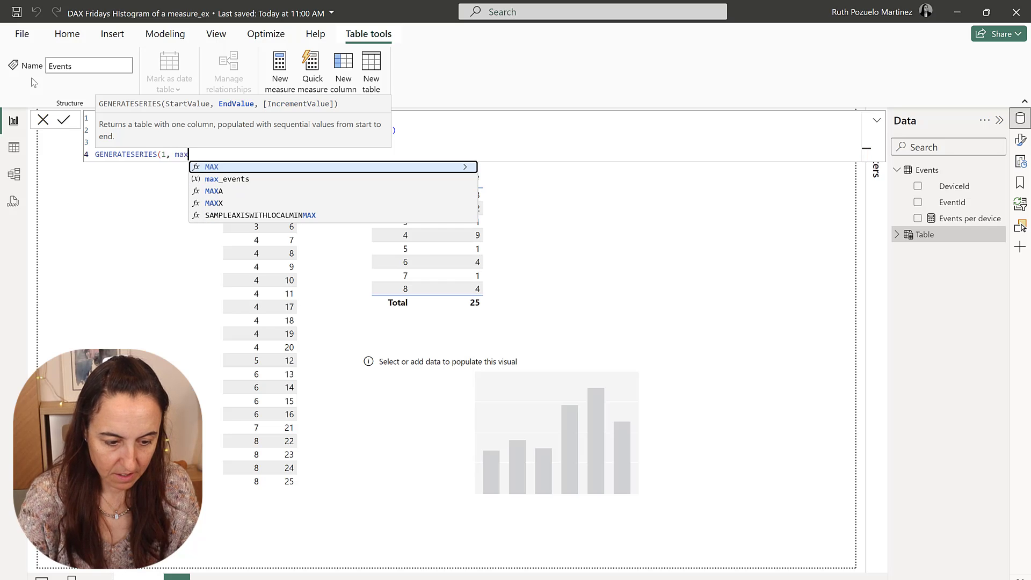
{"action": "key", "text": "Down"}
{"action": "key", "text": "Up"}
{"action": "key", "text": "Up"}
{"action": "key", "text": "Up"}
{"action": "key", "text": "Tab"}
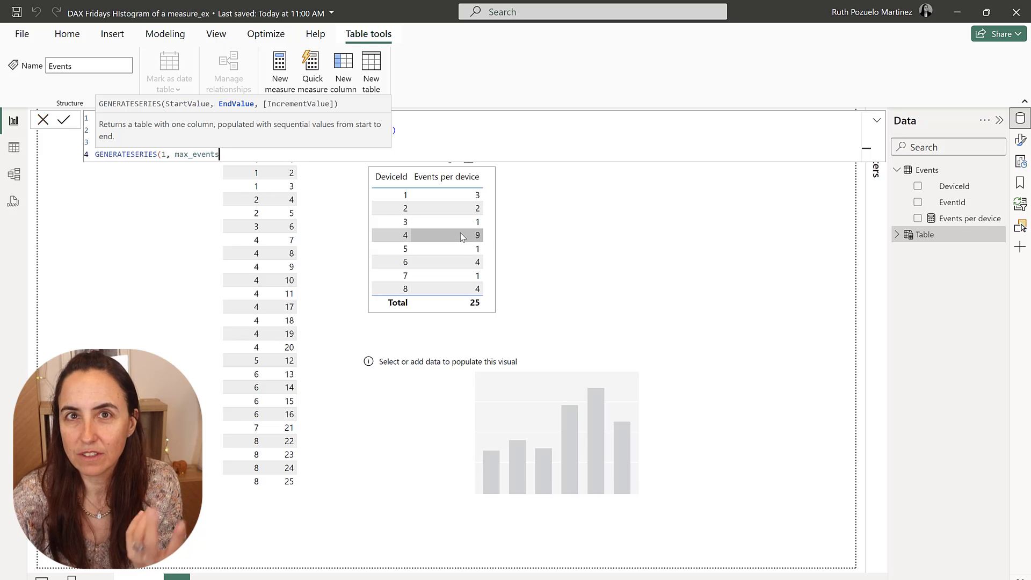
{"action": "type", "text": ","}
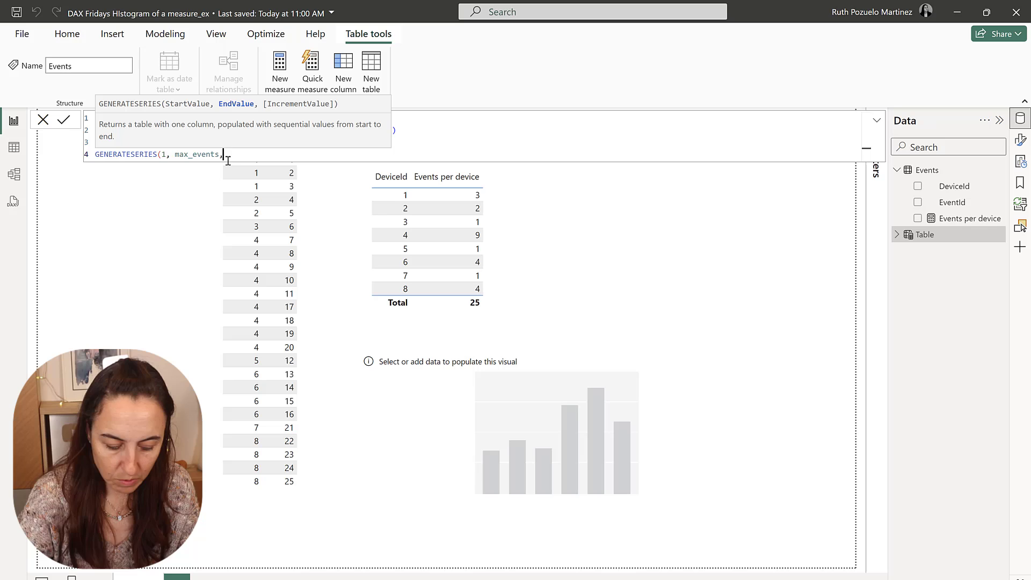
{"action": "type", "text": "1)"}
{"action": "key", "text": "Return"}
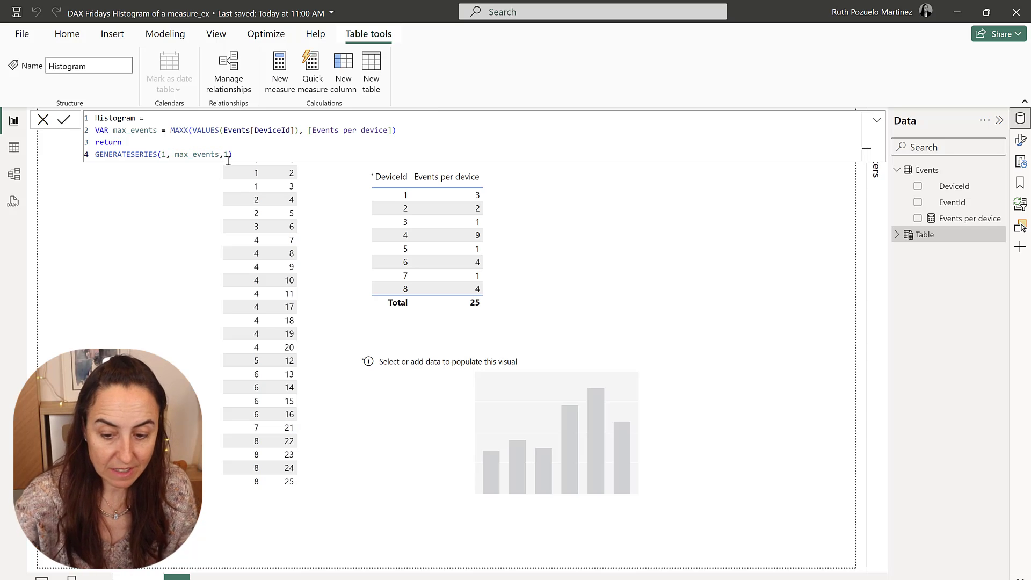
{"action": "left_click", "coordinate": [909, 241]}
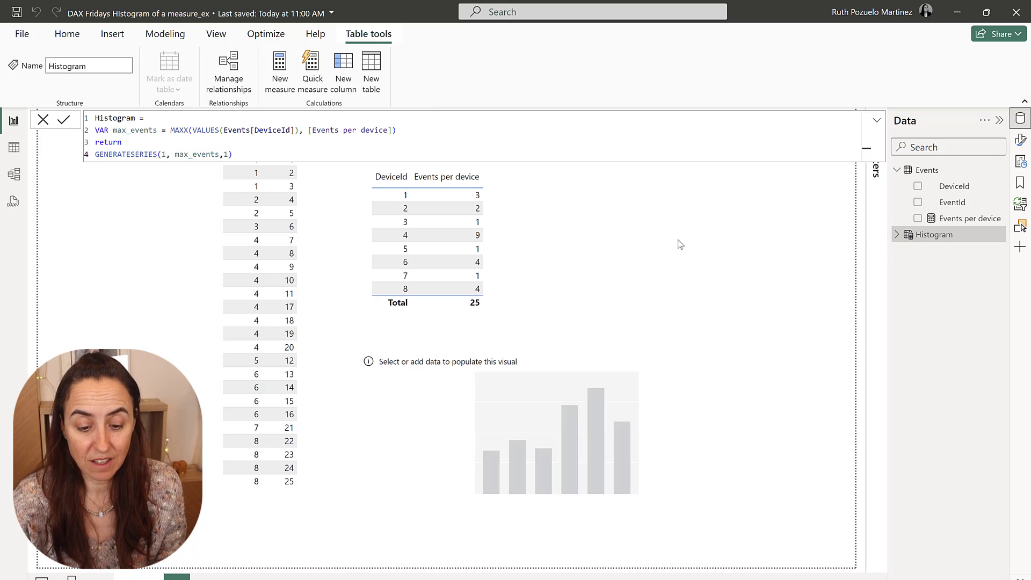
- Put Histogram's Value field on the chart's X-axis with Show items with no data enabled
{"action": "left_click", "coordinate": [14, 147]}
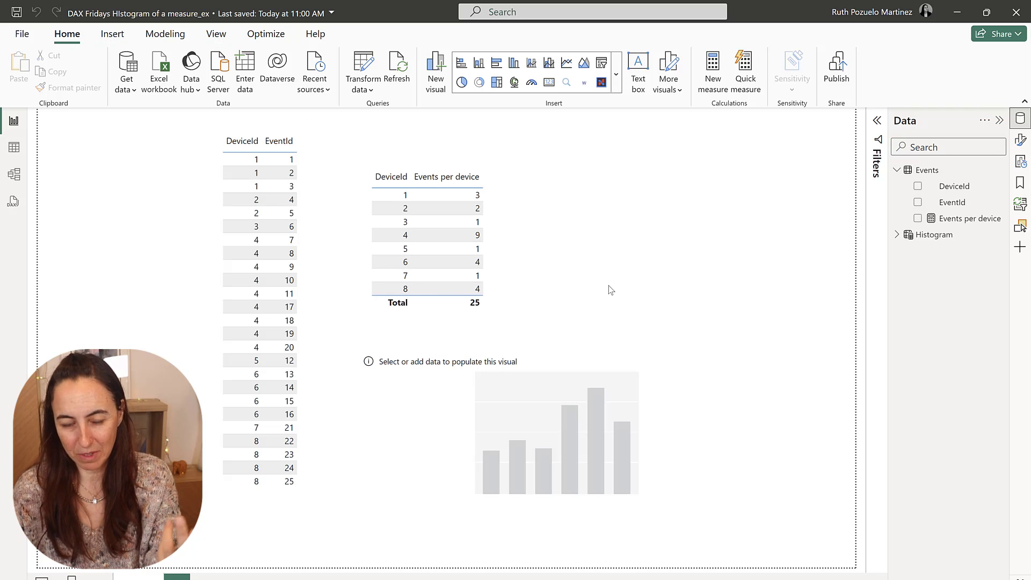
{"action": "left_click", "coordinate": [898, 234]}
{"action": "left_click_drag", "start_coordinate": [939, 251], "coordinate": [517, 453]}
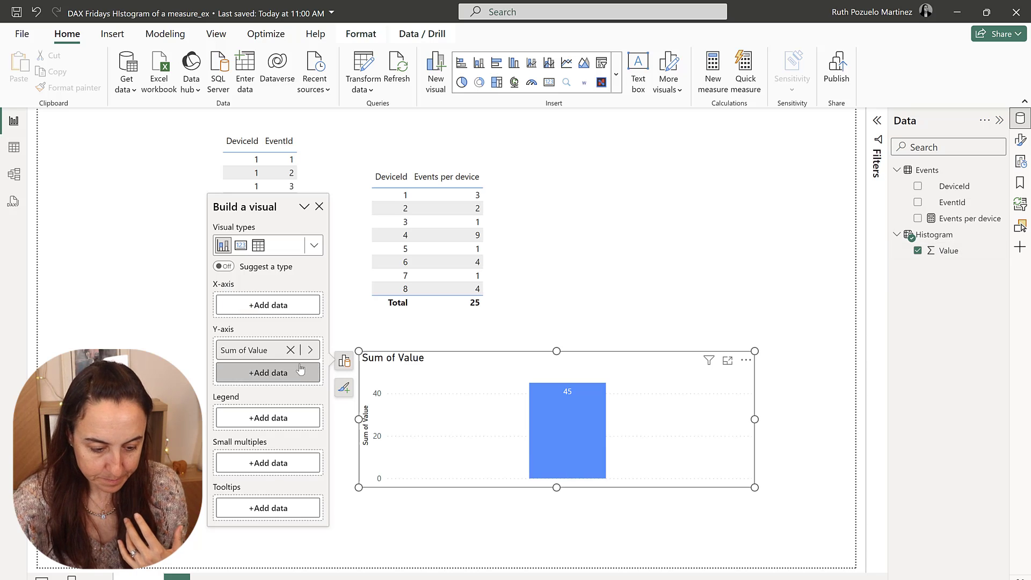
{"action": "left_click_drag", "start_coordinate": [264, 352], "coordinate": [263, 307]}
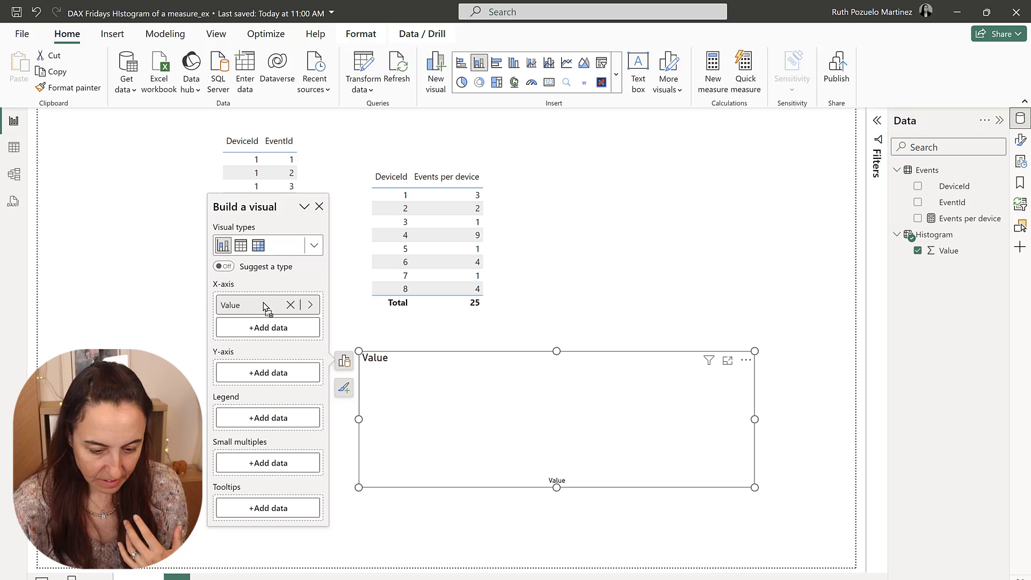
{"action": "left_click", "coordinate": [310, 305]}
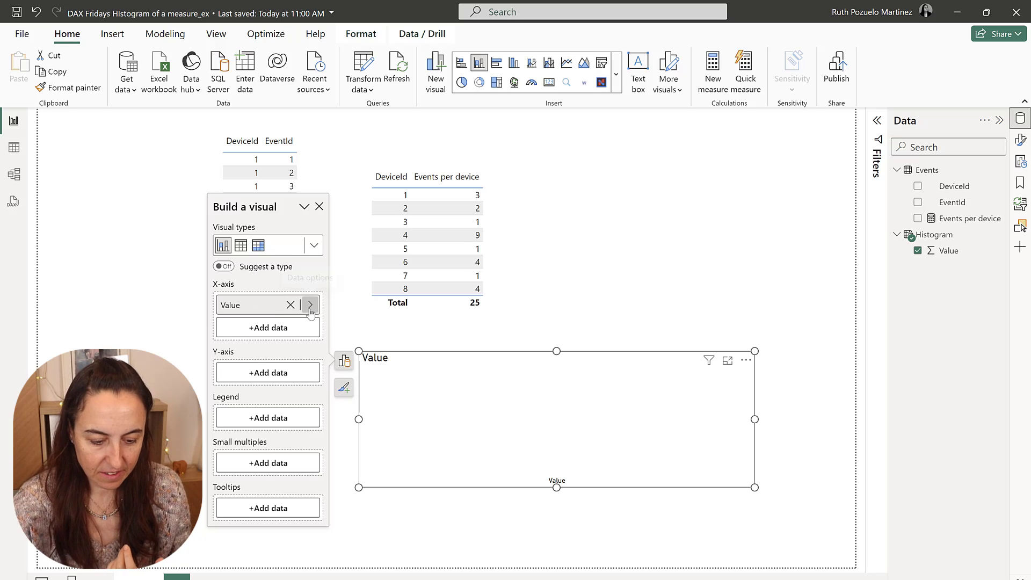
{"action": "right_click", "coordinate": [258, 311]}
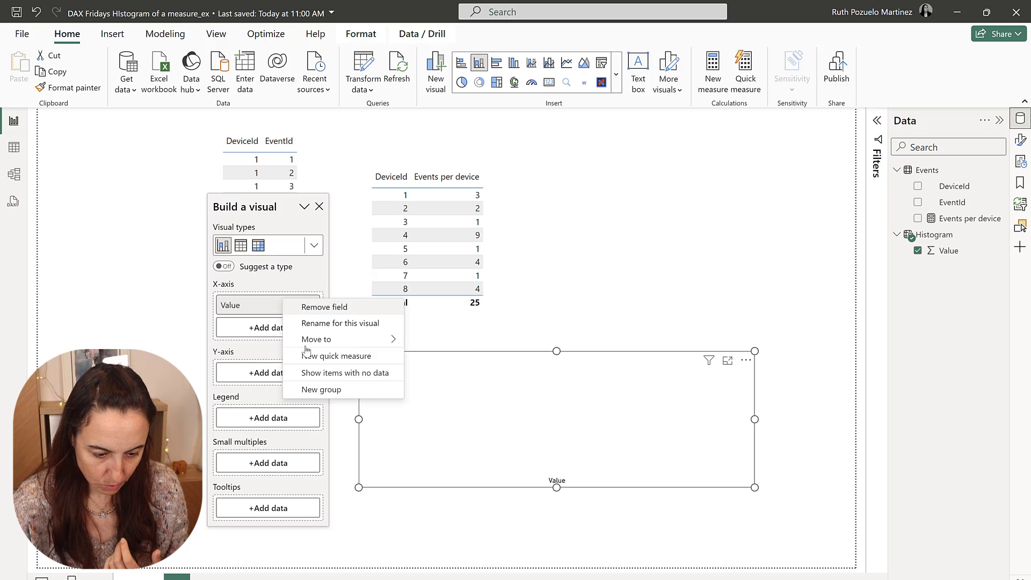
{"action": "left_click", "coordinate": [326, 374]}
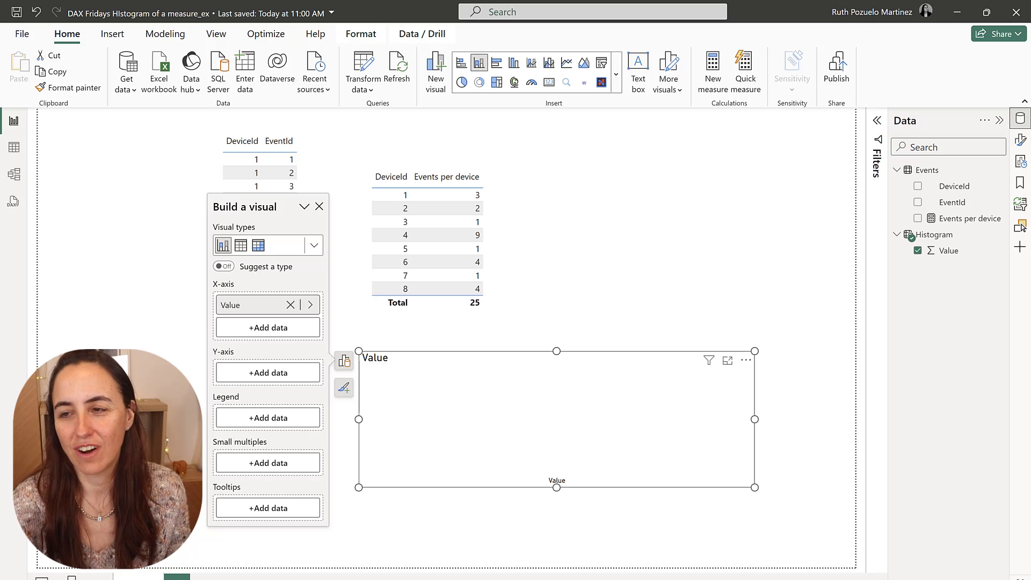
{"action": "key", "text": "Escape"}
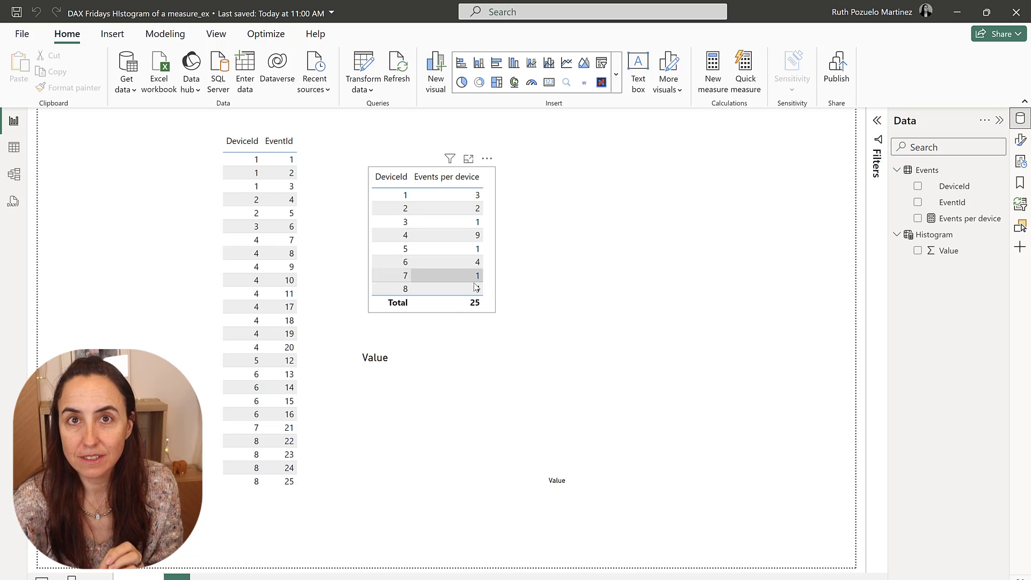
- In DAX query view, write EVALUATE SUMMARIZE(Events, Events[DeviceId], "Events", [Events per device])
{"action": "left_click", "coordinate": [13, 202]}
{"action": "type", "text": "EVALUATE"}
{"action": "key", "text": "Return"}
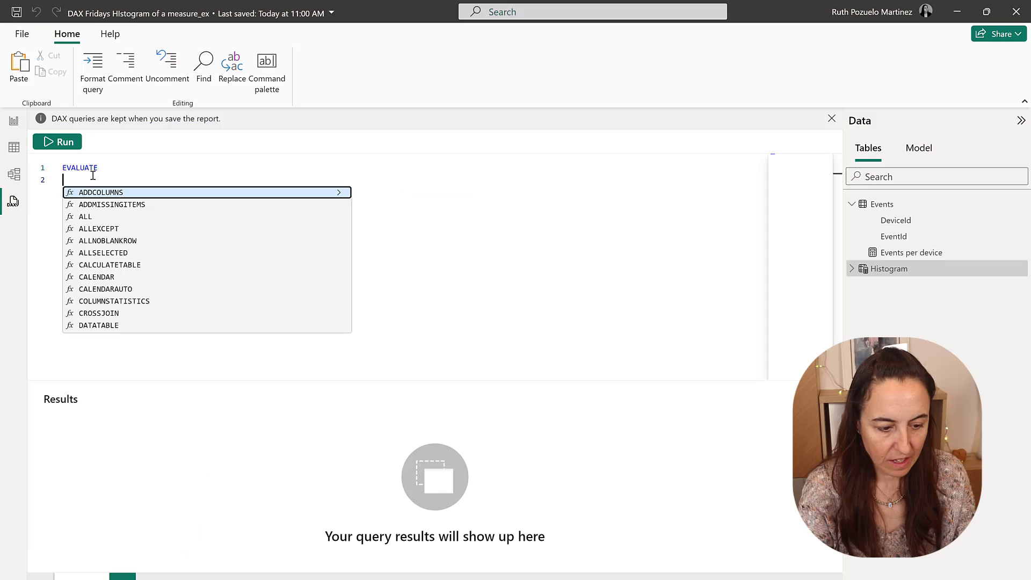
{"action": "type", "text": "SUMMARIZE("}
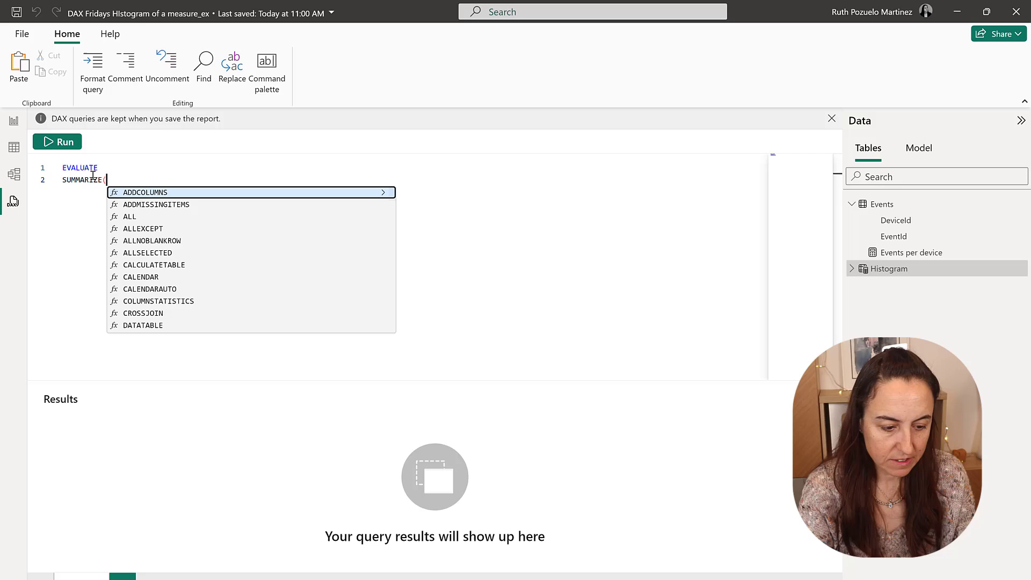
{"action": "type", "text": "EV"}
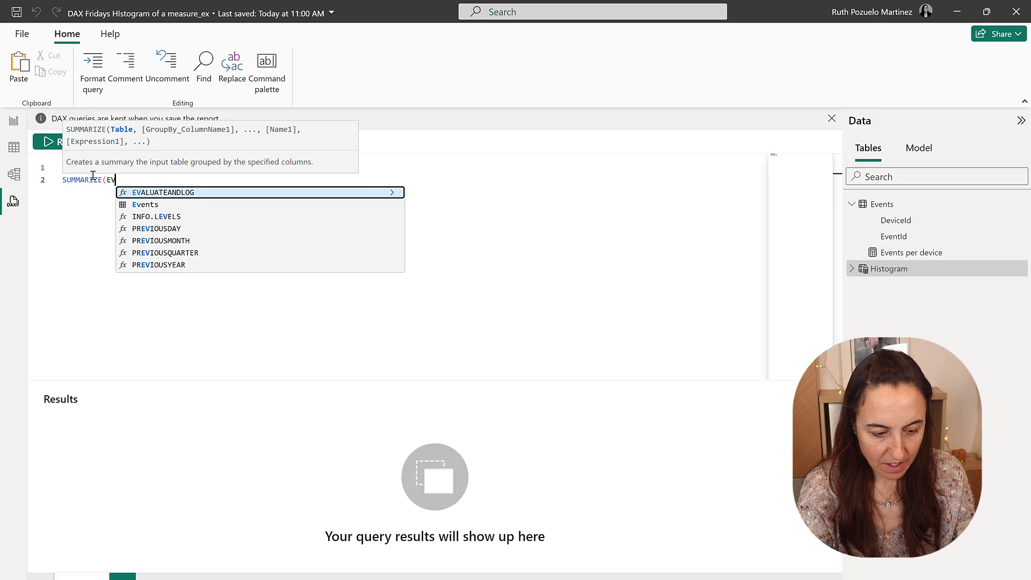
{"action": "key", "text": "Down"}
{"action": "key", "text": "Tab"}
{"action": "type", "text": ", "}
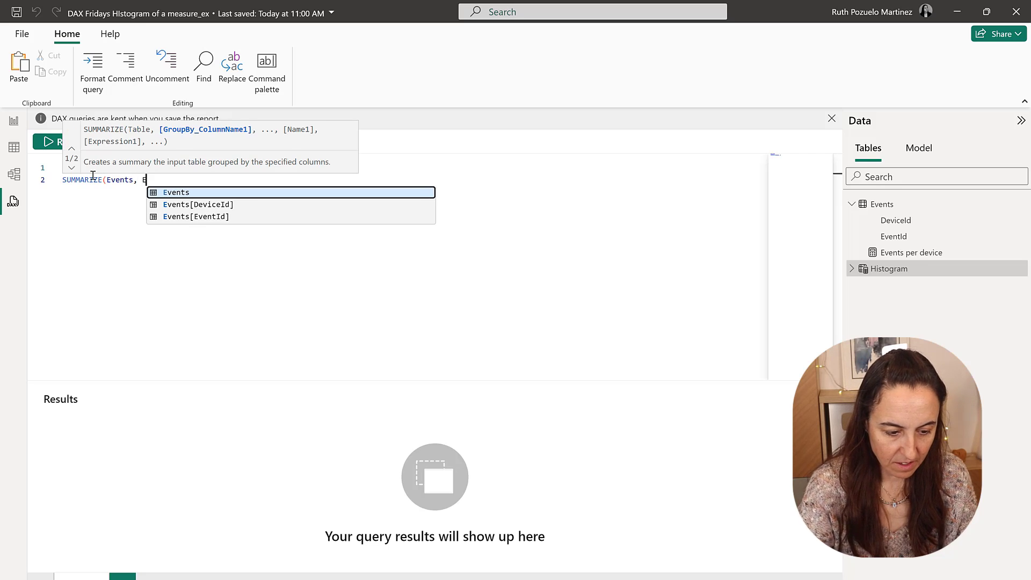
{"action": "type", "text": "Ev"}
{"action": "key", "text": "Down"}
{"action": "key", "text": "Tab"}
{"action": "type", "text": ", \""}
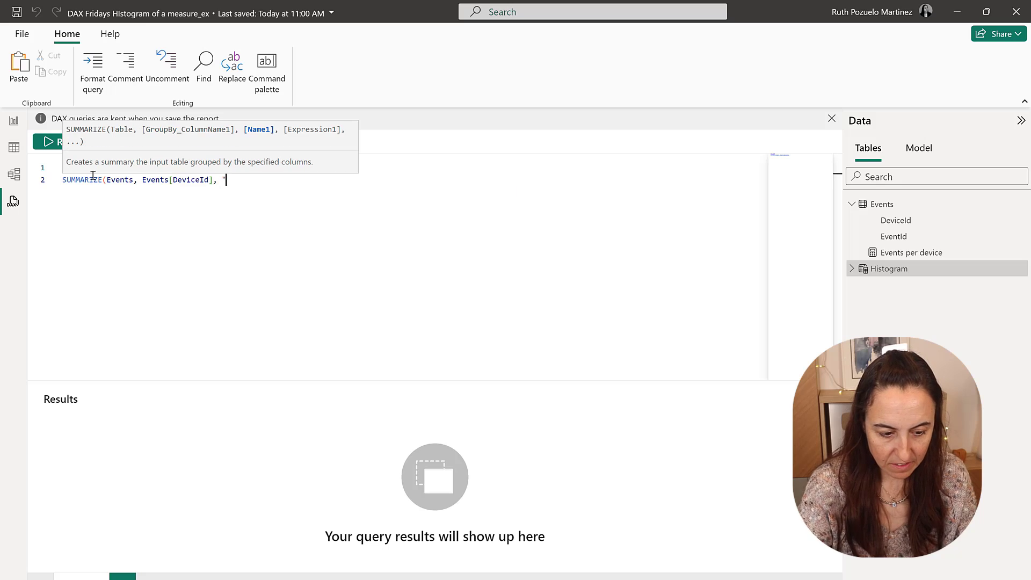
{"action": "type", "text": "E"}
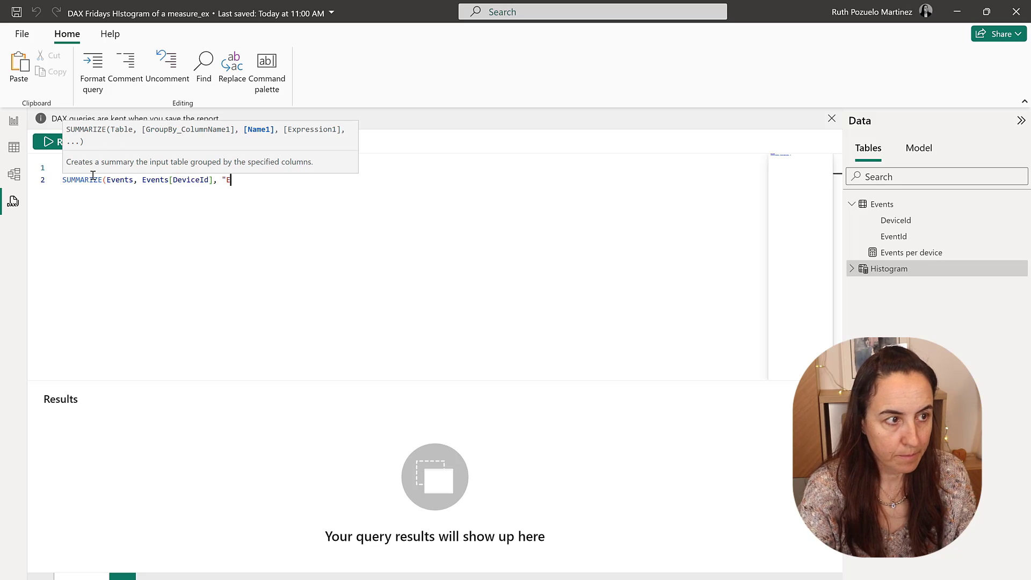
{"action": "type", "text": "VENT"}
{"action": "key", "text": "BackSpace"}
{"action": "key", "text": "BackSpace"}
{"action": "key", "text": "BackSpace"}
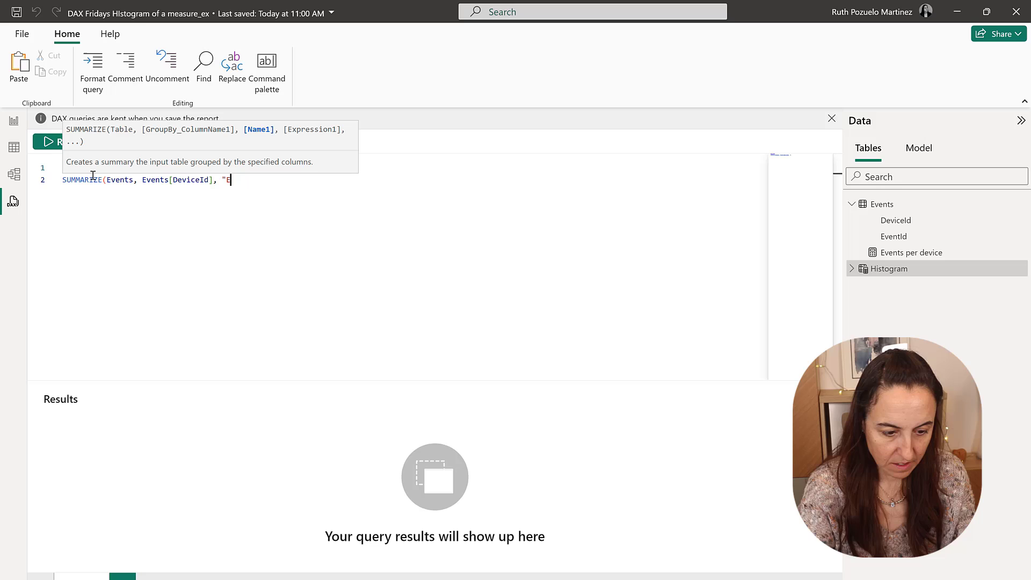
{"action": "type", "text": "vents"}
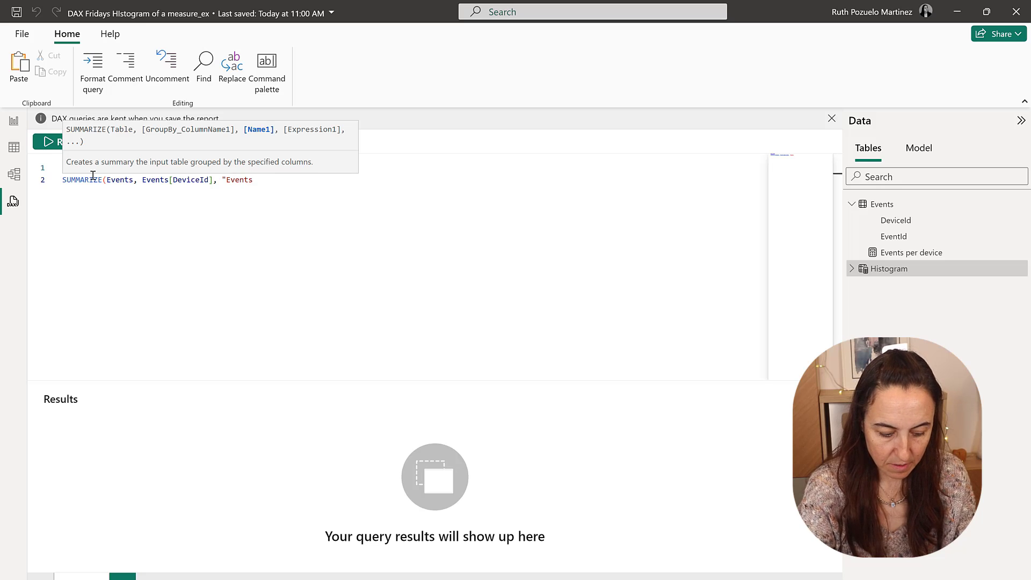
{"action": "type", "text": "\", ["}
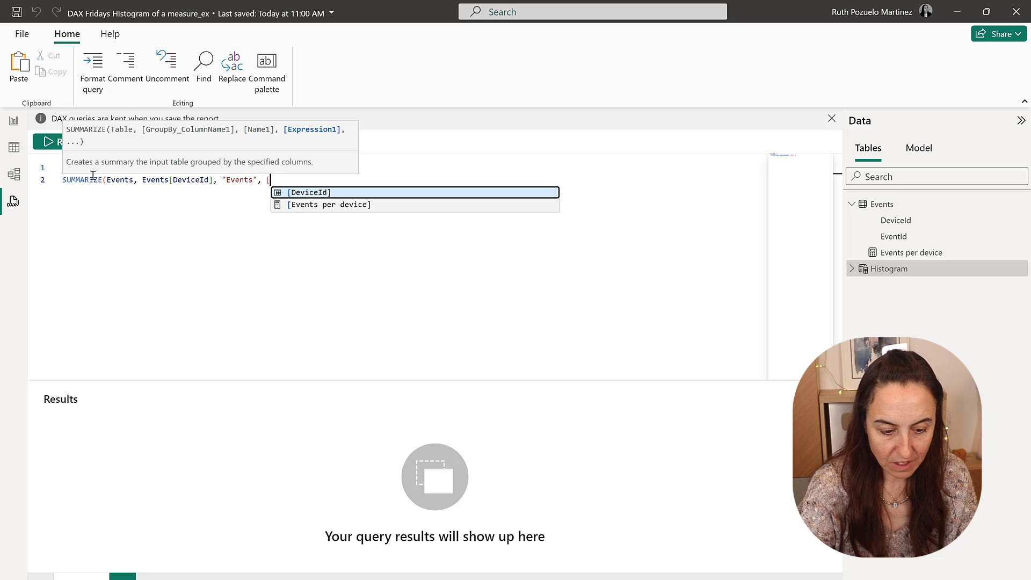
{"action": "key", "text": "Down"}
{"action": "key", "text": "Tab"}
- Close and run the query, returning event counts 3, 2, 1, 9, 1, 4, 1, 4 for devices 1–8
{"action": "type", "text": ")"}
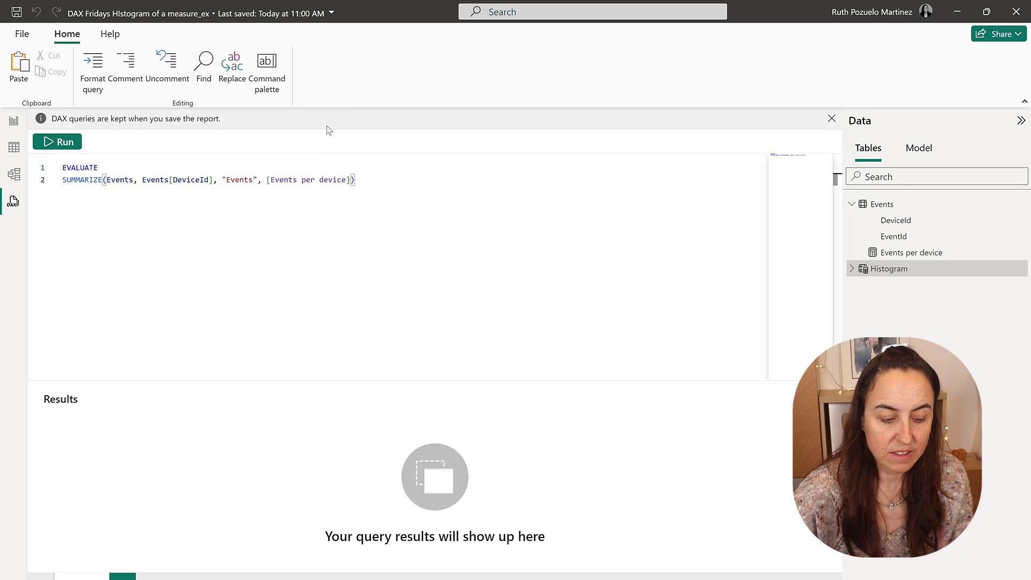
{"action": "left_click", "coordinate": [64, 142]}
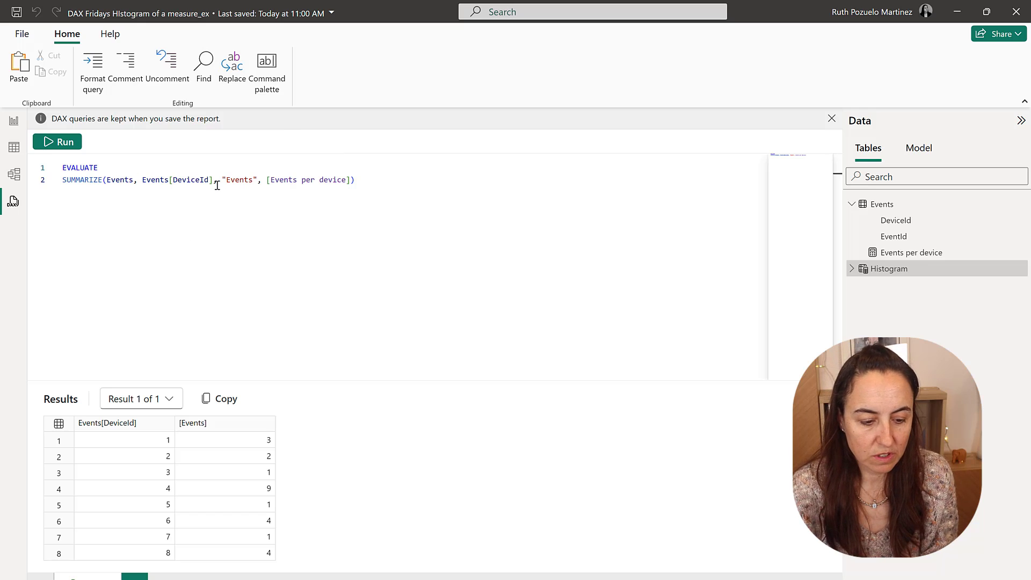
{"action": "left_click_drag", "start_coordinate": [209, 179], "coordinate": [391, 176]}
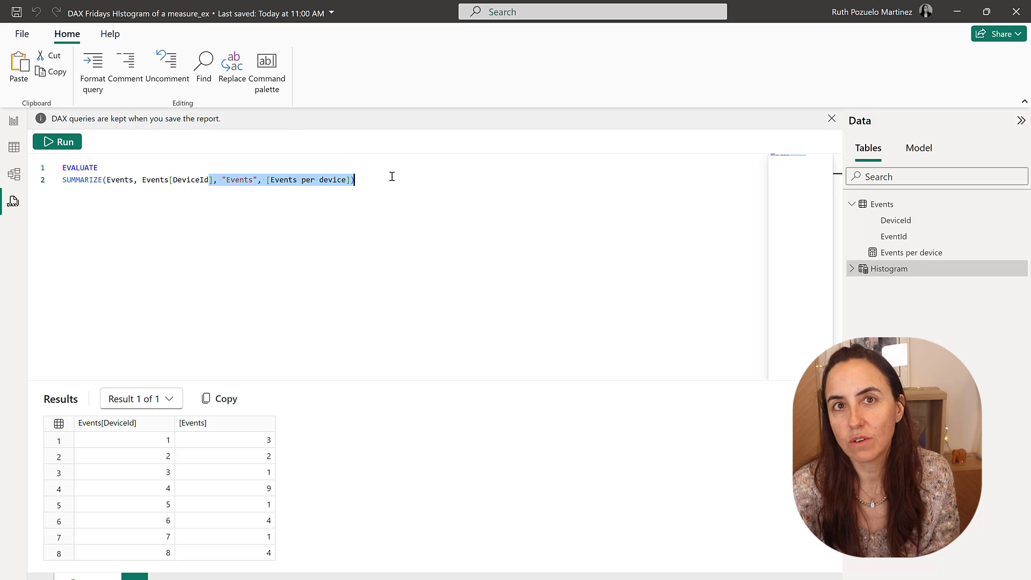
{"action": "left_click", "coordinate": [418, 208]}
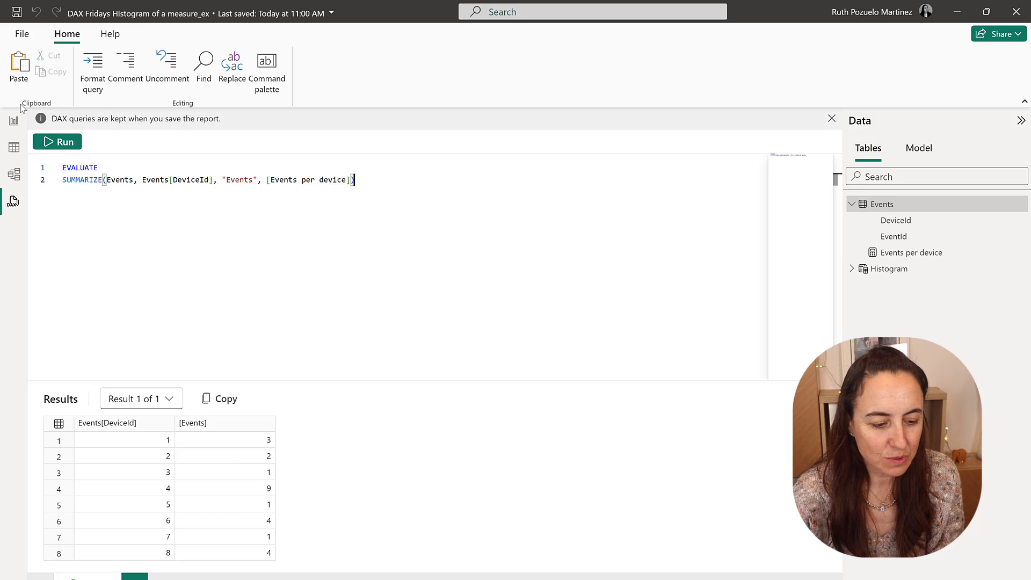
- Create a new Events measure named Histogram Events starting with VAR eventsPerDevide =
{"action": "left_click", "coordinate": [13, 122]}
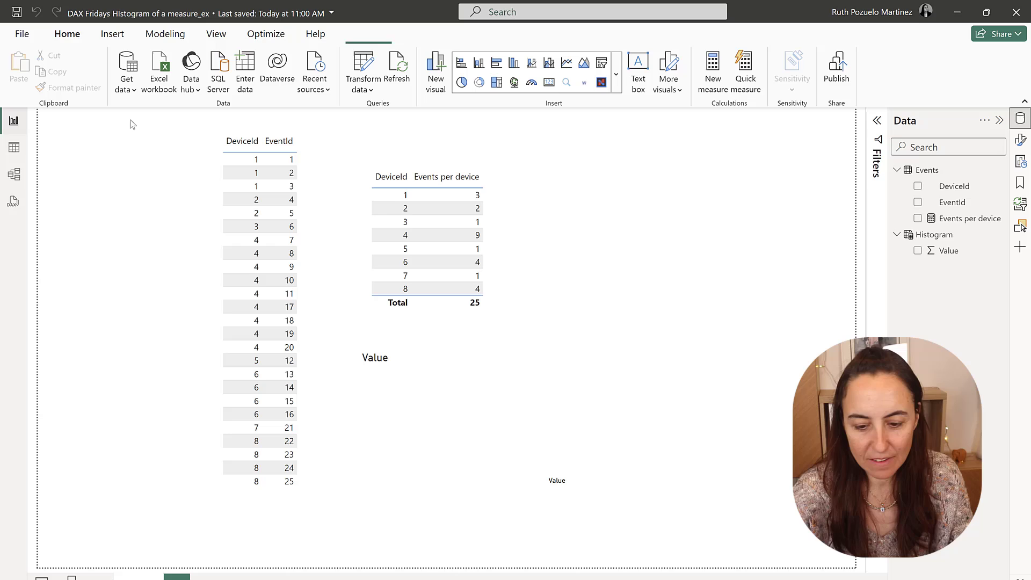
{"action": "right_click", "coordinate": [935, 171]}
{"action": "left_click", "coordinate": [842, 192]}
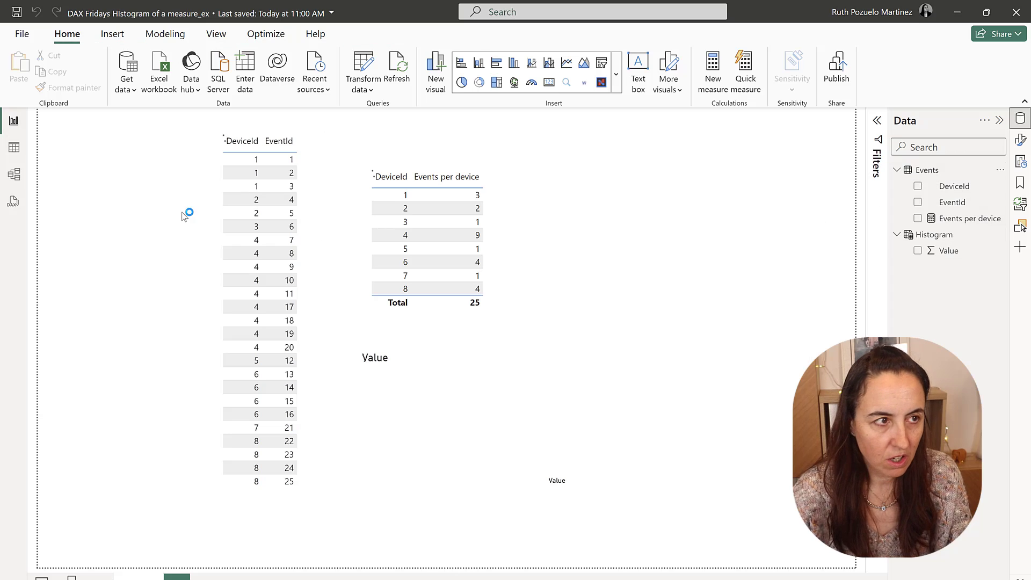
{"action": "type", "text": "Histogram Events ="}
{"action": "key", "text": "shift+Return"}
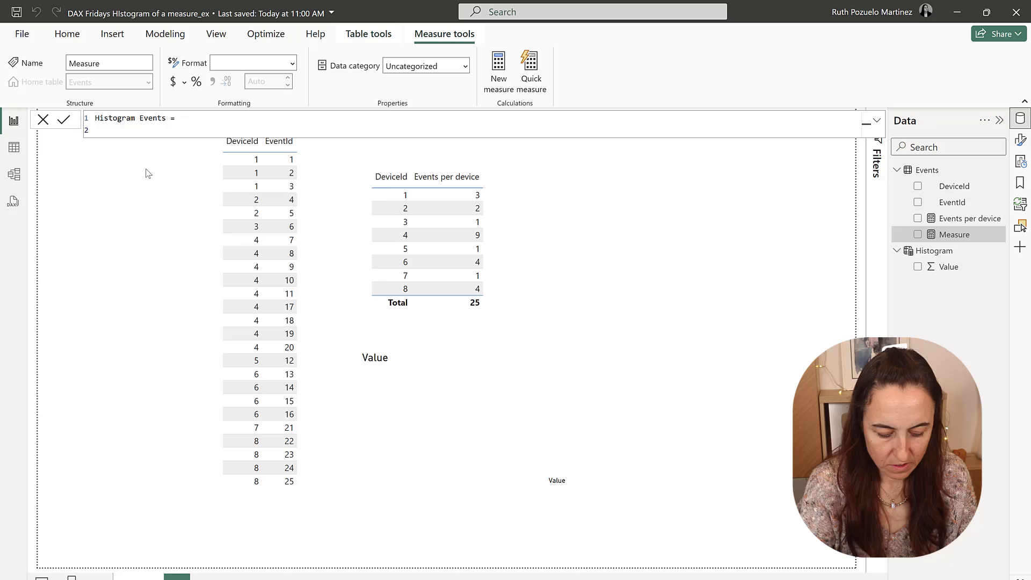
{"action": "type", "text": "VAR "}
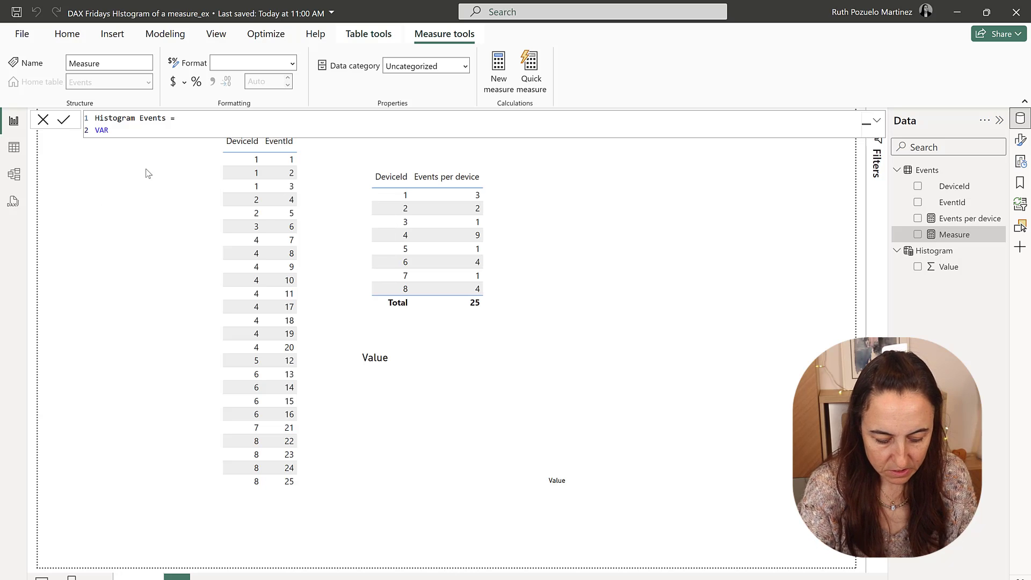
{"action": "type", "text": "events"}
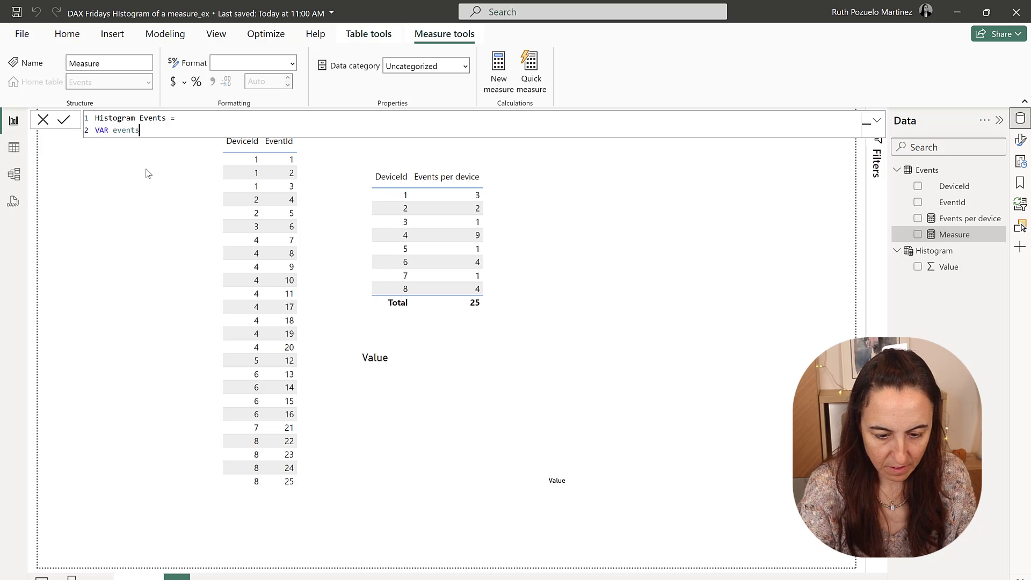
{"action": "type", "text": "PerDevide ="}
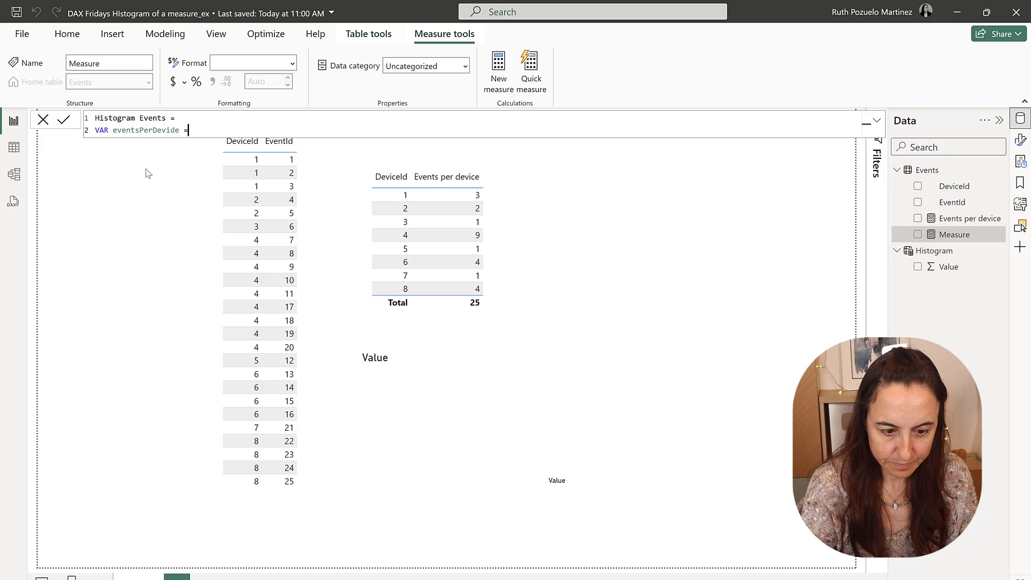
- Paste the SUMMARIZE(Events, Events[DeviceId], "Events", [Events per device]) expression on an indented line
{"action": "key", "text": "shift+Return"}
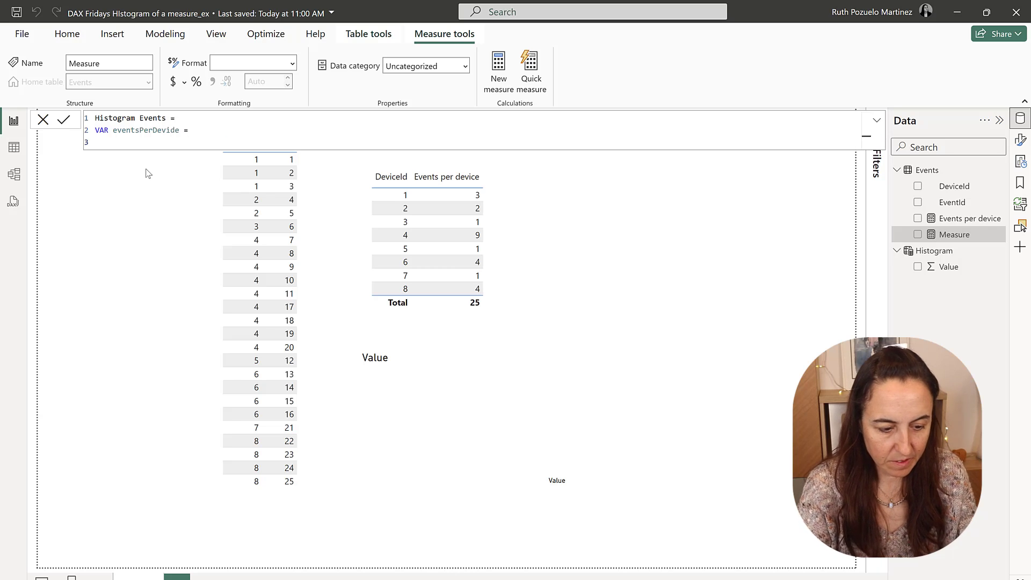
{"action": "type", "text": "SUMMARIZE(Events, Events[DeviceId], \"Events\", [Events per device])"}
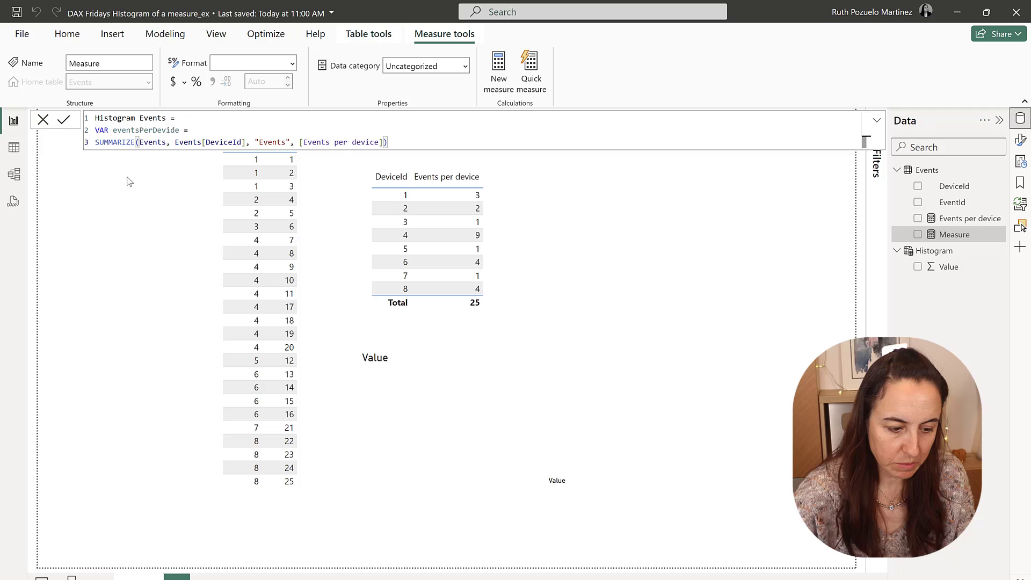
{"action": "left_click", "coordinate": [103, 143]}
{"action": "double_click", "coordinate": [103, 143]}
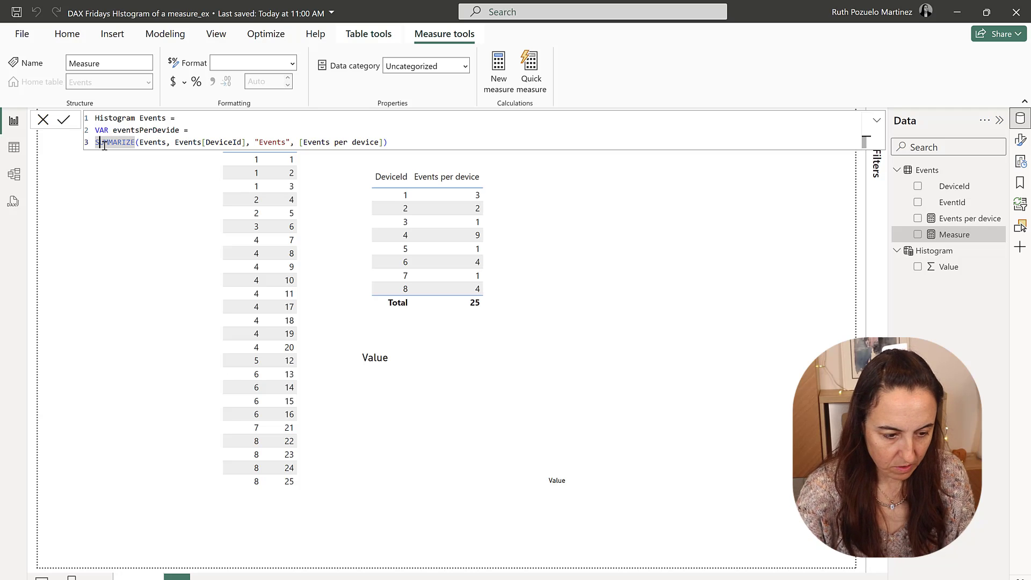
{"action": "key", "text": "Tab"}
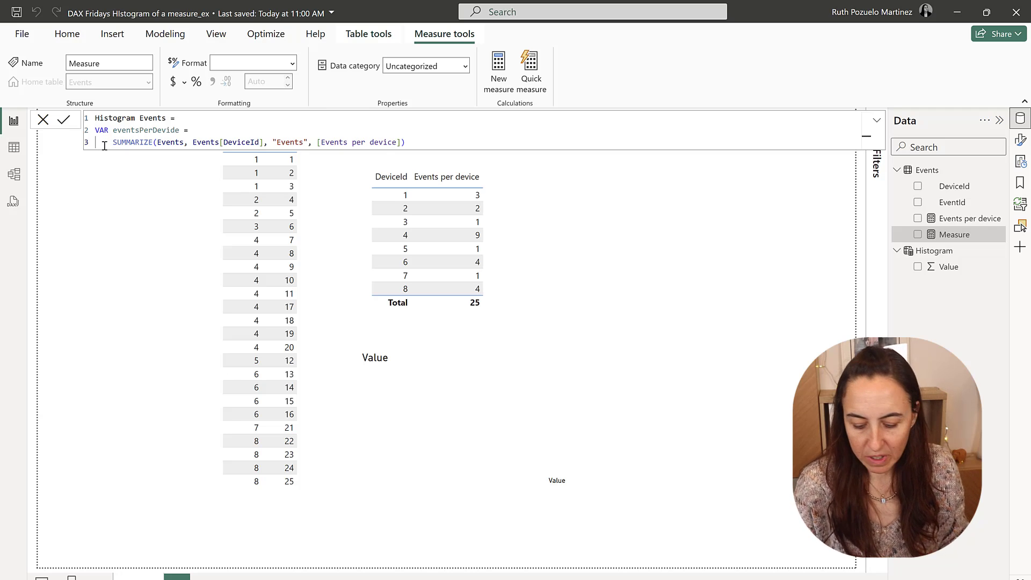
{"action": "left_click", "coordinate": [246, 132]}
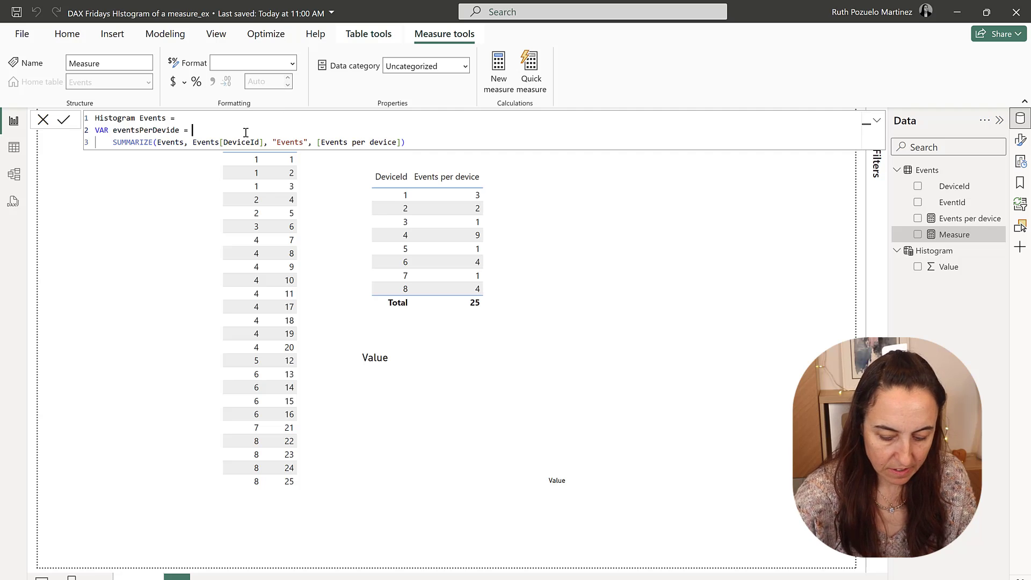
- Wrap the SUMMARIZE expression as the first argument of FILTER
{"action": "key", "text": "shift+Return"}
{"action": "type", "text": "FILTER("}
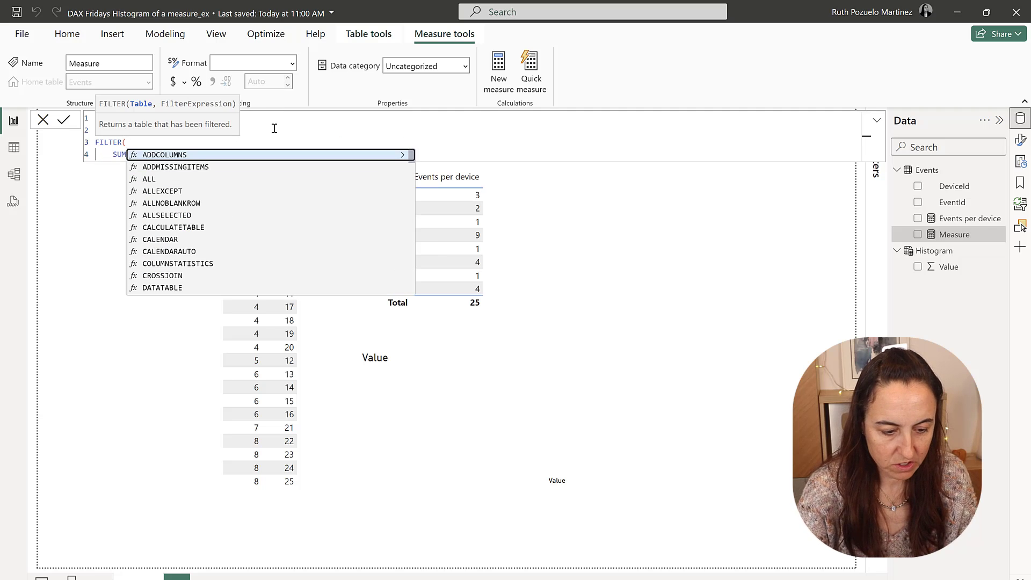
{"action": "left_click", "coordinate": [485, 151]}
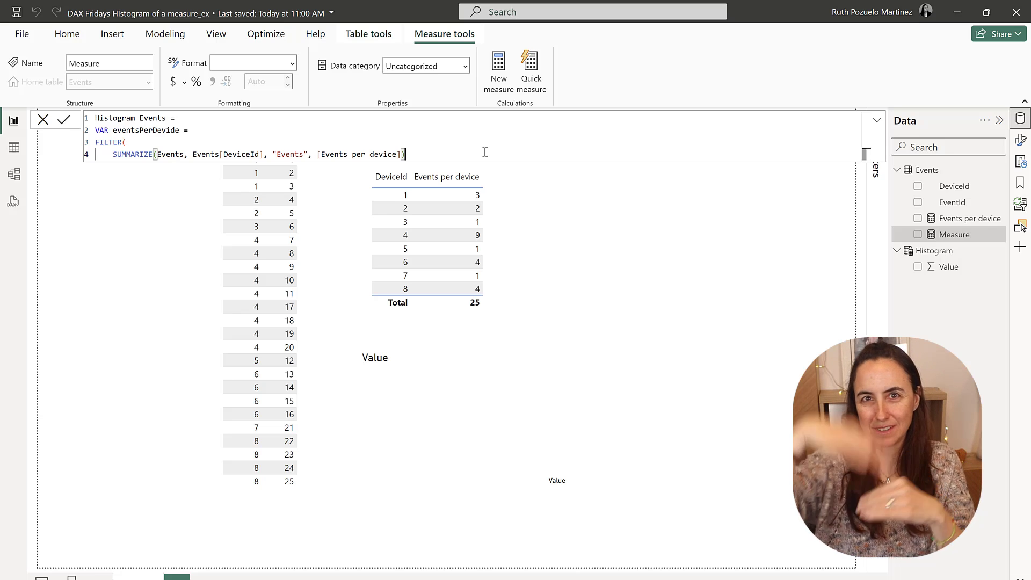
{"action": "type", "text": ","}
{"action": "key", "text": "shift+Return"}
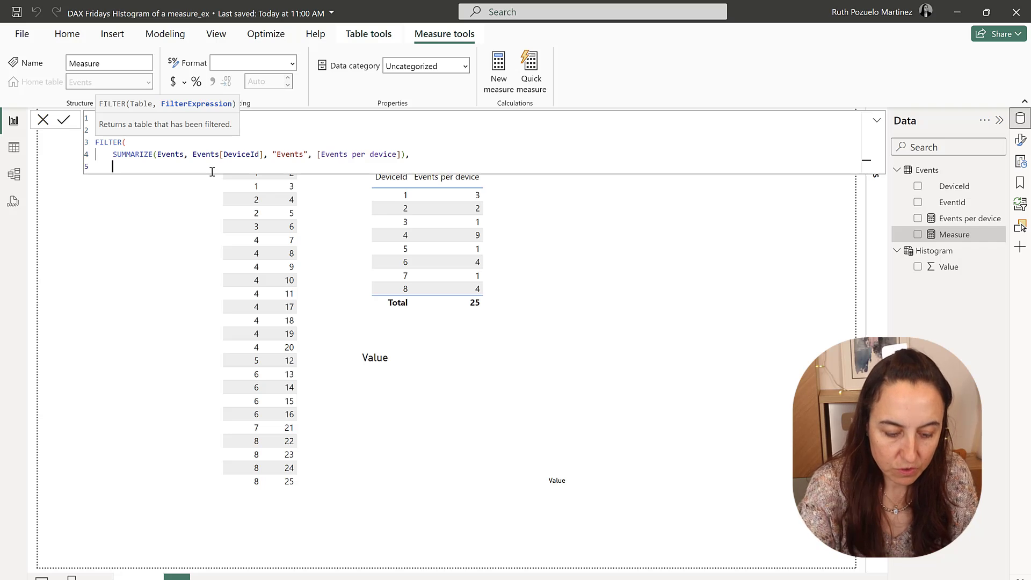
- Add the filter condition [Events] = SELECTEDVALUE(Histogram[Value])
{"action": "type", "text": "[ev"}
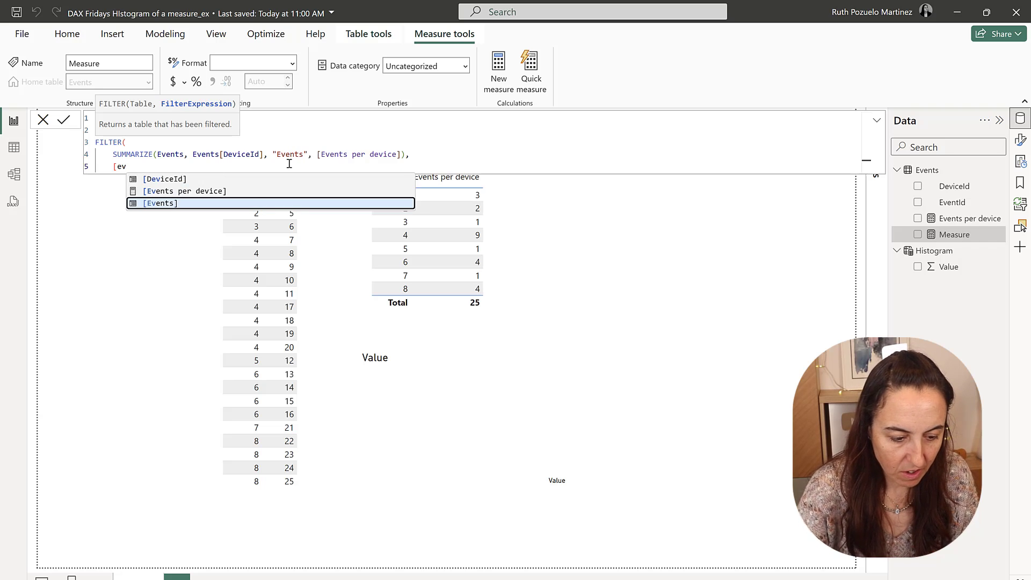
{"action": "key", "text": "Tab"}
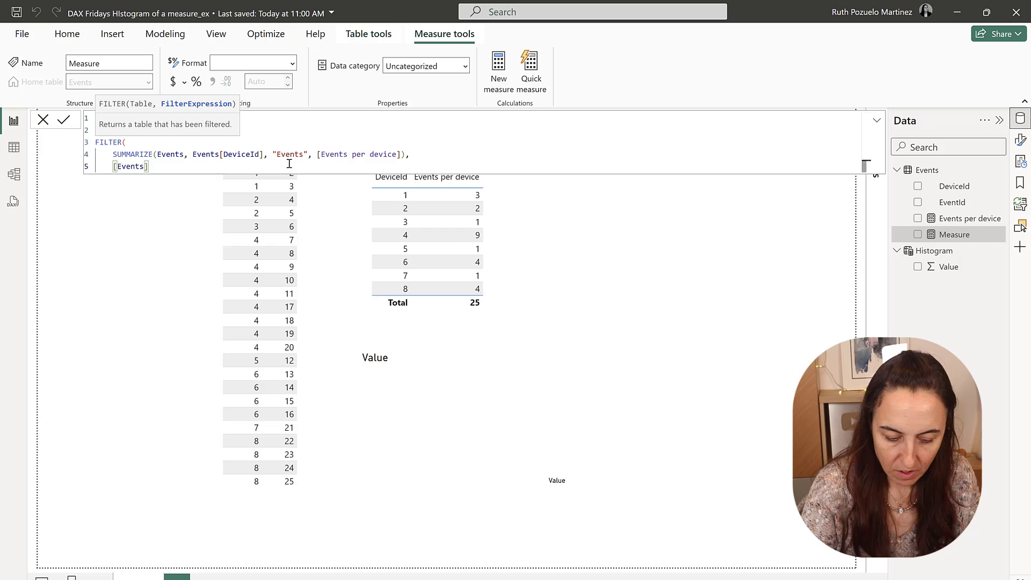
{"action": "type", "text": "= s"}
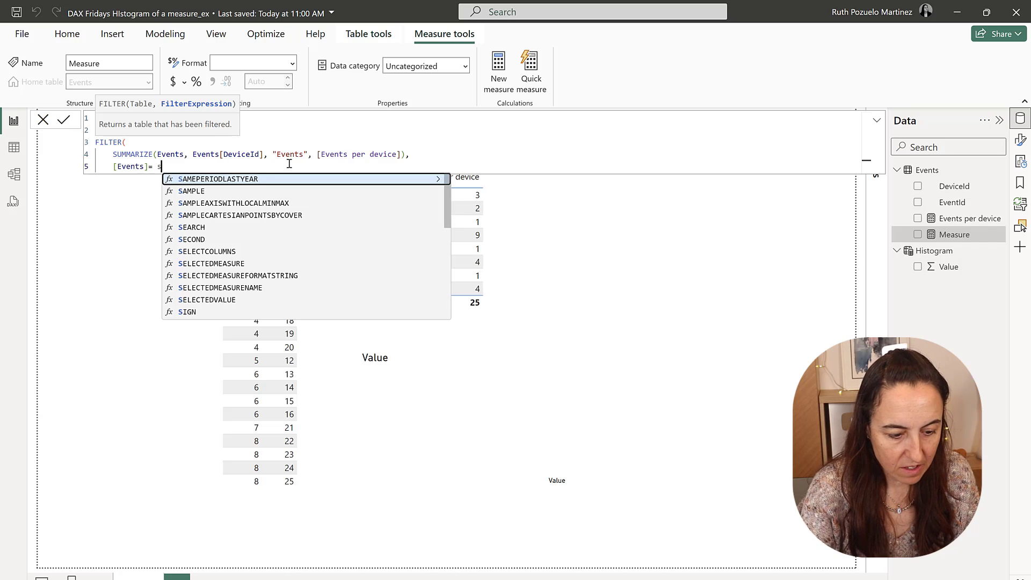
{"action": "type", "text": "se"}
{"action": "key", "text": "BackSpace"}
{"action": "key", "text": "BackSpace"}
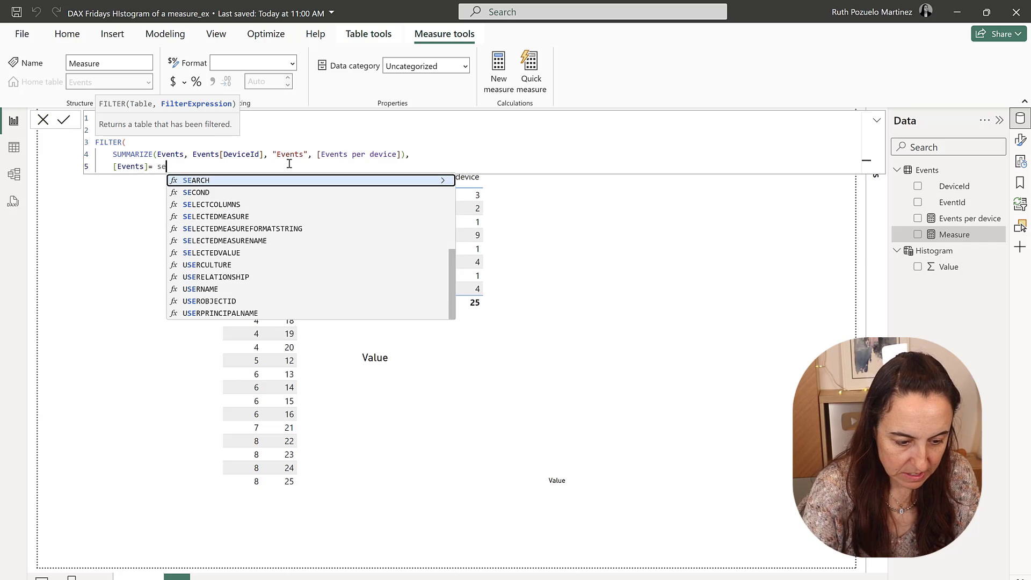
{"action": "type", "text": "ele"}
{"action": "key", "text": "Down"}
{"action": "key", "text": "Tab"}
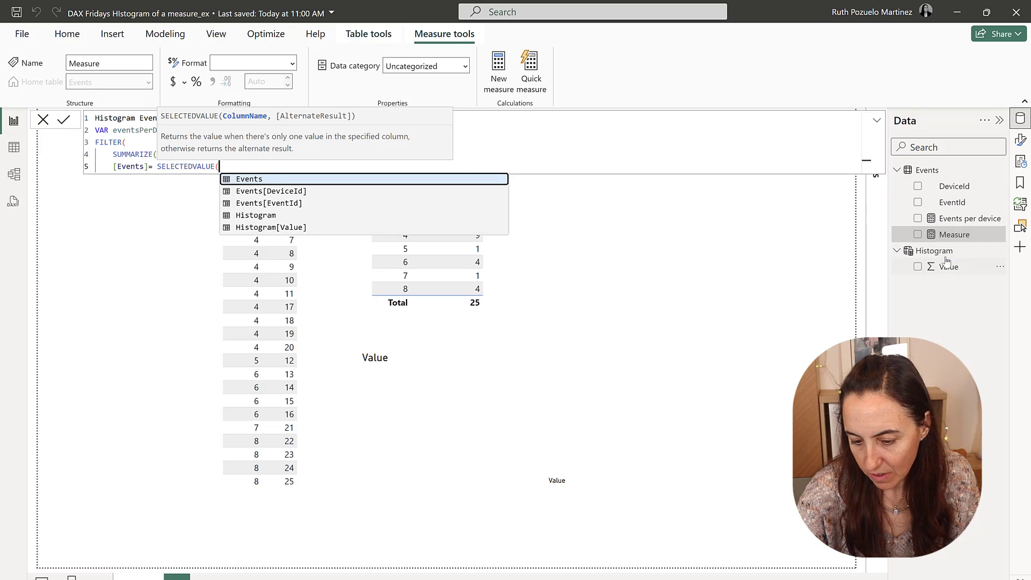
{"action": "type", "text": "hi"}
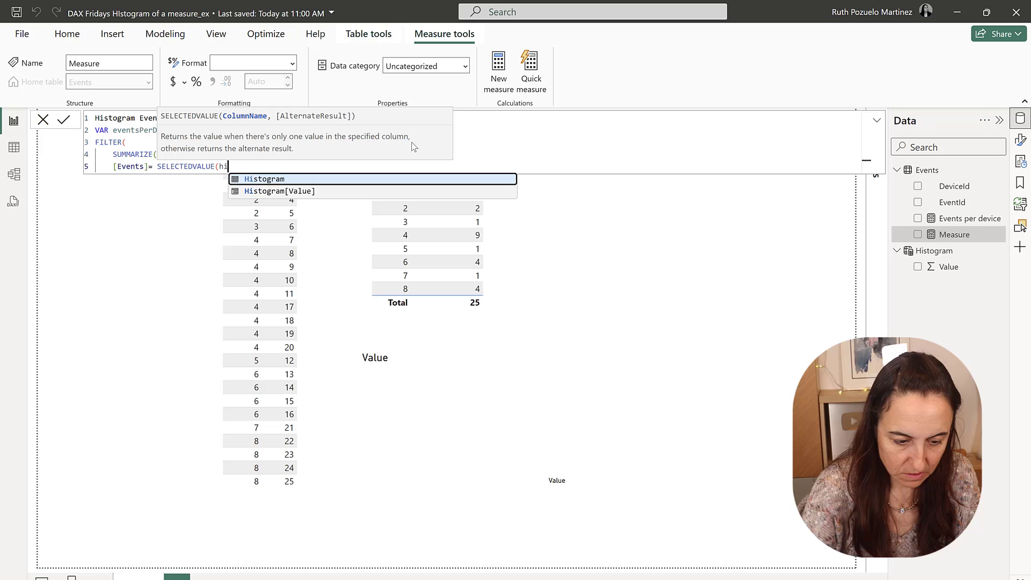
{"action": "key", "text": "Down"}
{"action": "key", "text": "Tab"}
{"action": "type", "text": ")"}
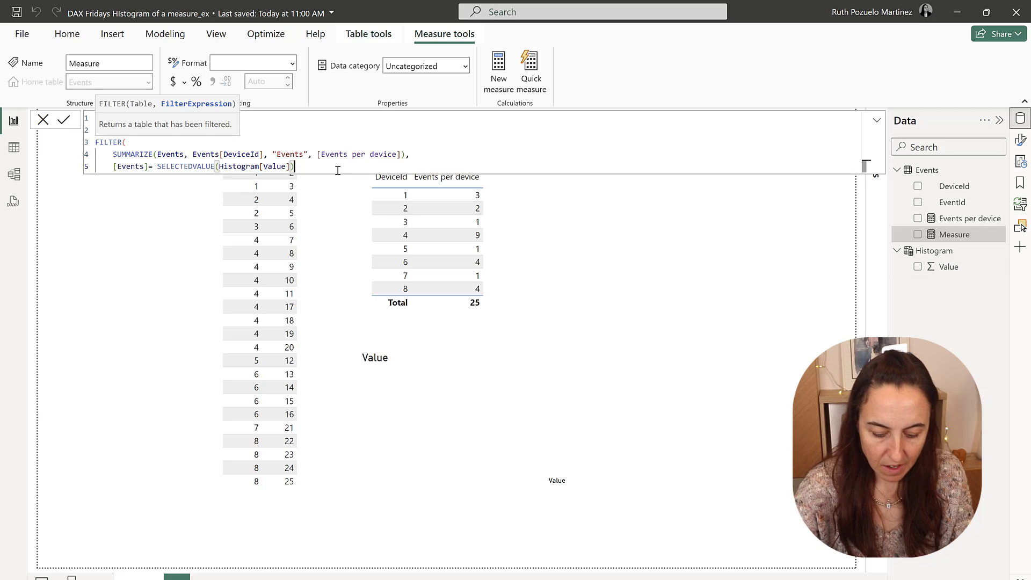
- Close FILTER and finish the measure with return COUNTROWS(eventsPerDevide)
{"action": "type", "text": ")"}
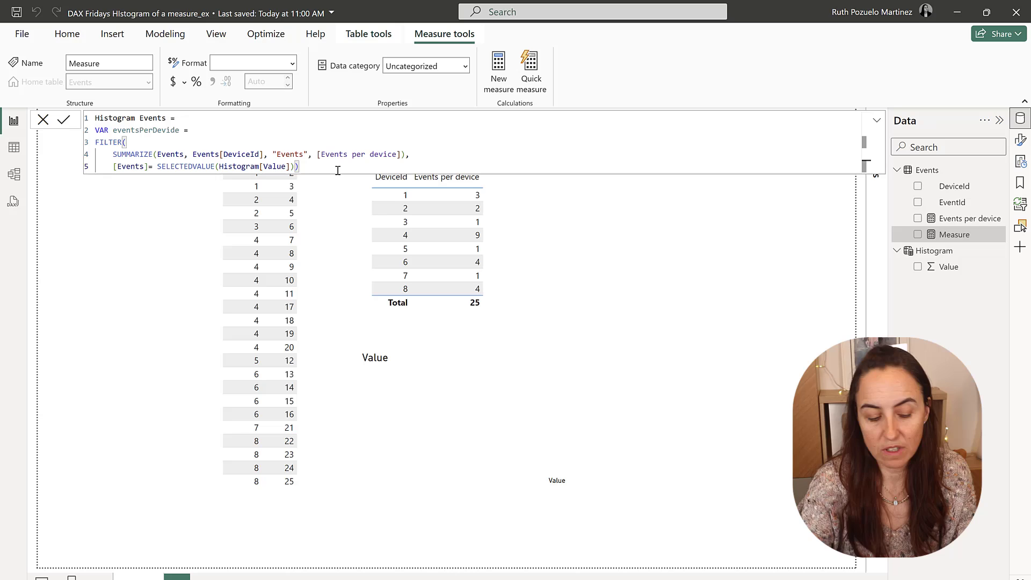
{"action": "key", "text": "shift+Return"}
{"action": "type", "text": "rertu"}
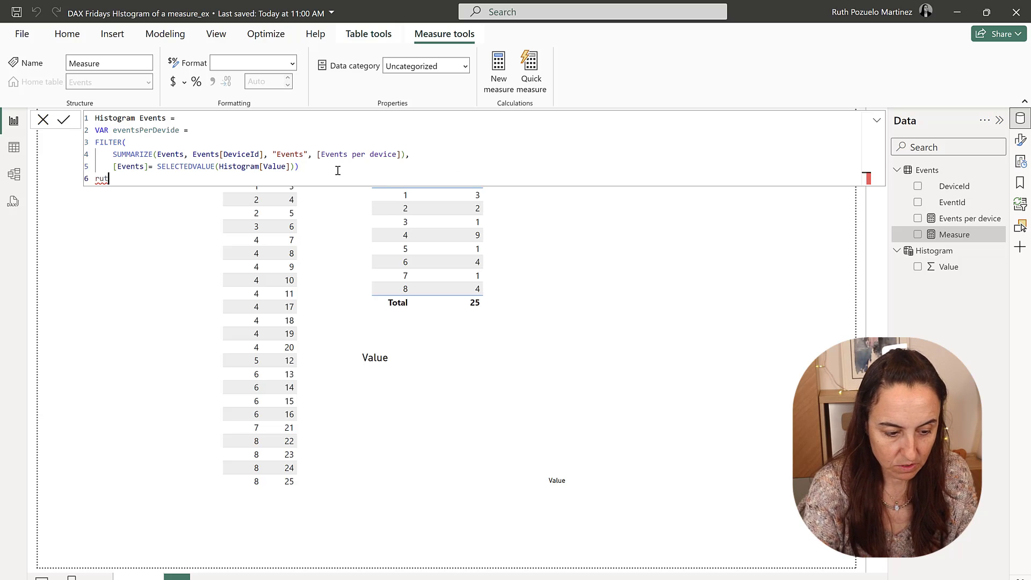
{"action": "key", "text": "BackSpace"}
{"action": "key", "text": "BackSpace"}
{"action": "key", "text": "BackSpace"}
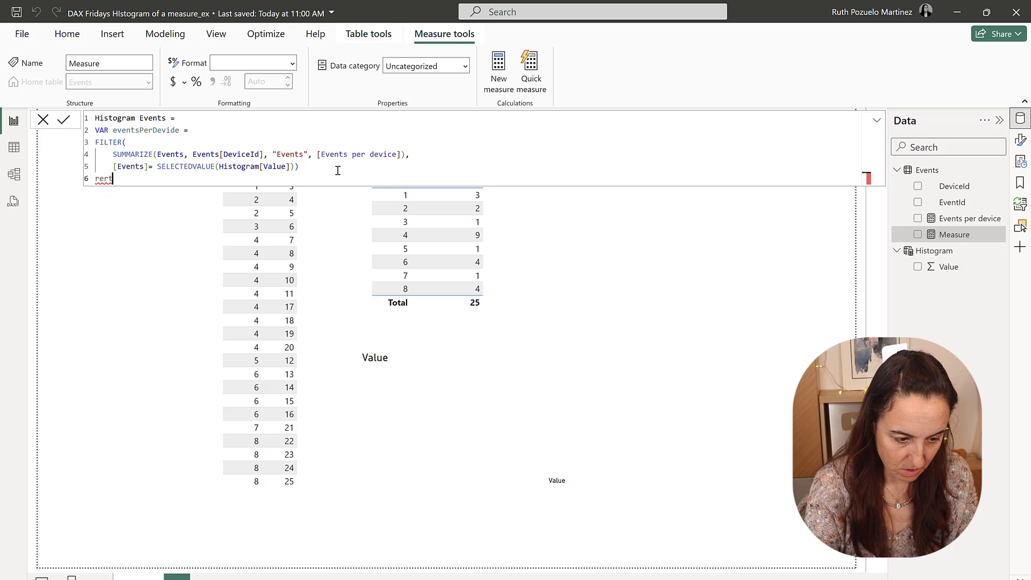
{"action": "type", "text": "turn"}
{"action": "key", "text": "shift+Return"}
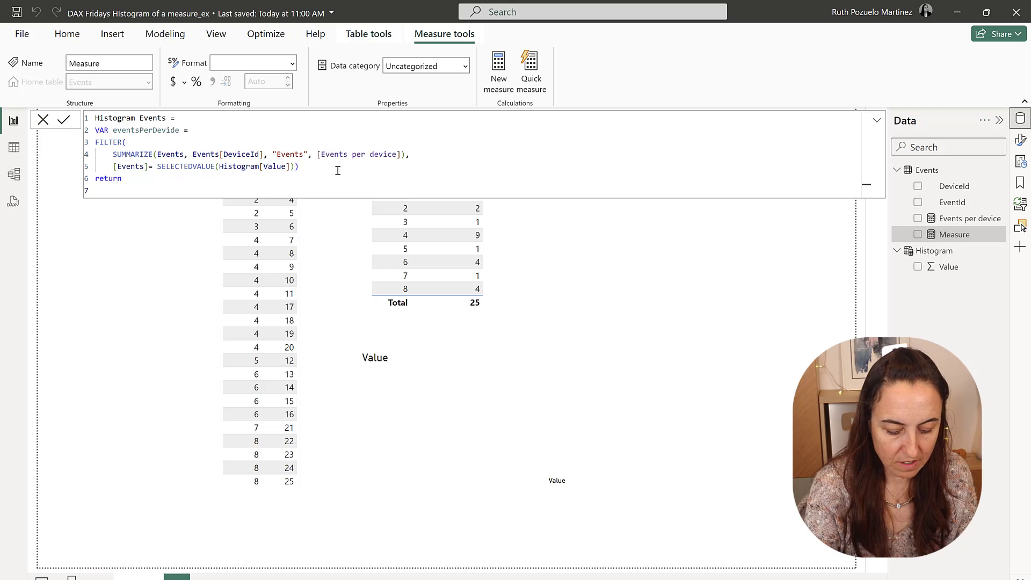
{"action": "type", "text": "cou"}
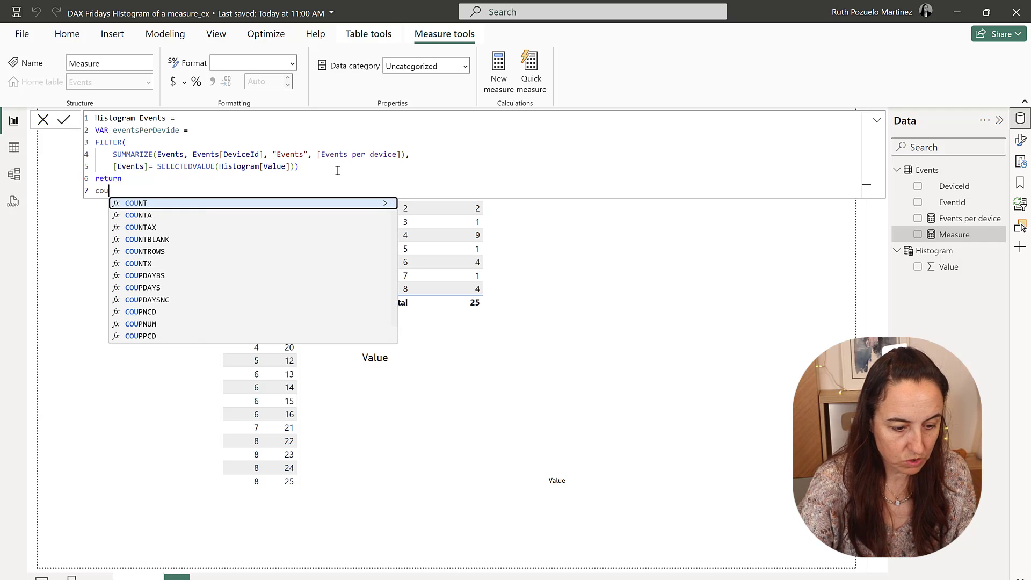
{"action": "key", "text": "Down"}
{"action": "key", "text": "Down"}
{"action": "key", "text": "Down"}
{"action": "key", "text": "Down"}
{"action": "key", "text": "Tab"}
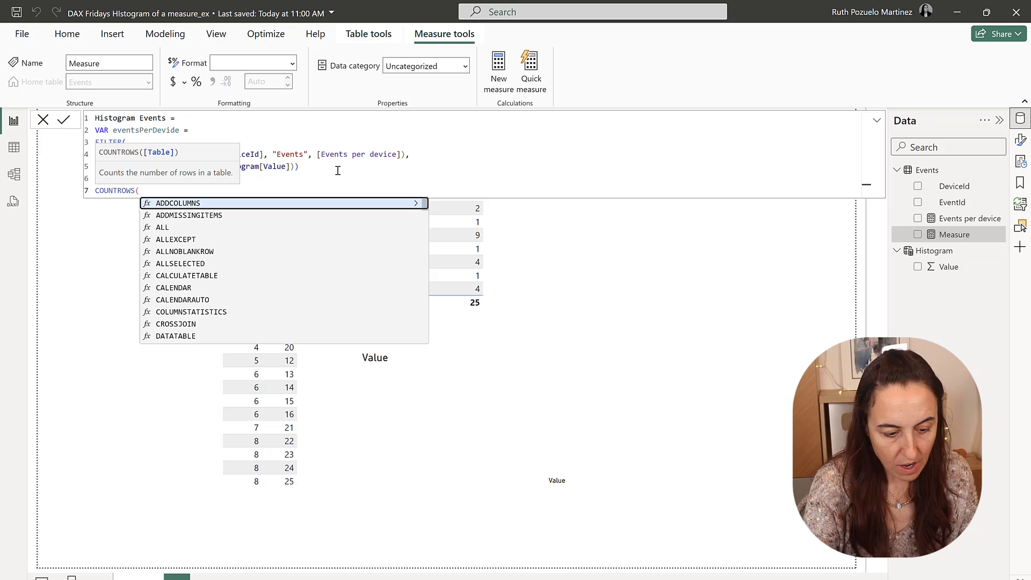
{"action": "type", "text": "eve"}
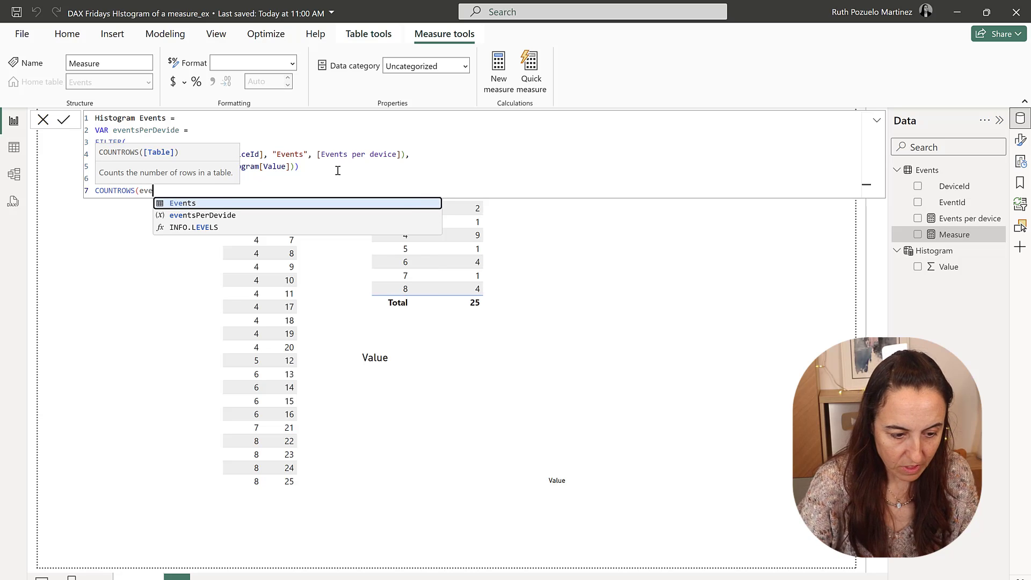
{"action": "key", "text": "Down"}
{"action": "key", "text": "Tab"}
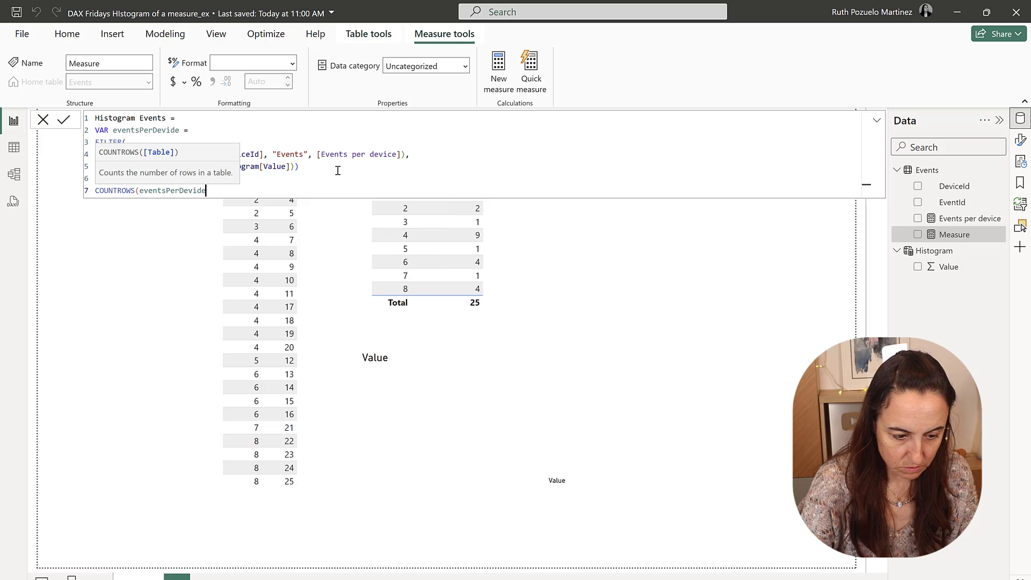
{"action": "type", "text": ")"}
{"action": "key", "text": "Return"}
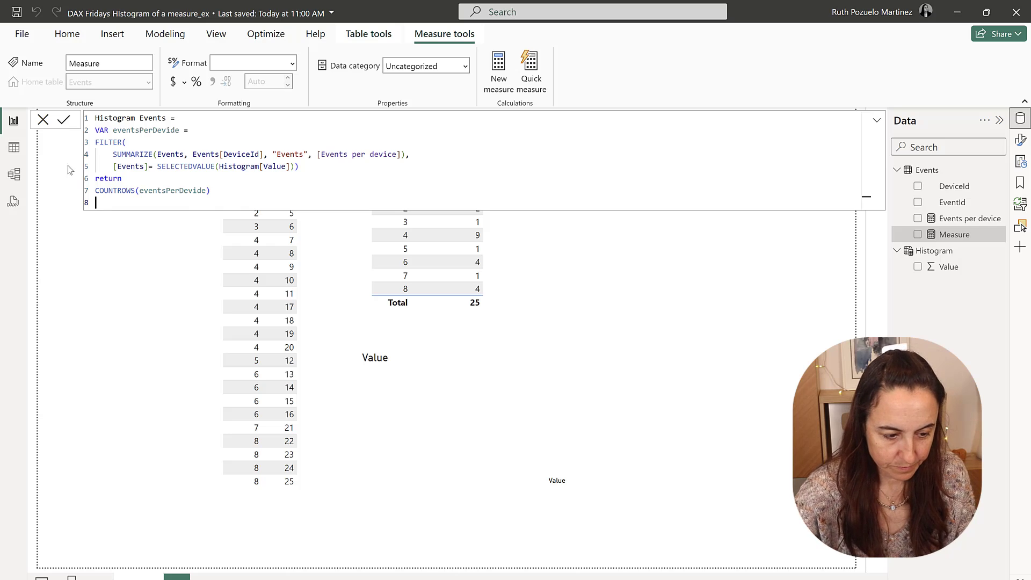
- Commit the Histogram Events measure and add it to the Value column chart
{"action": "left_click", "coordinate": [64, 120]}
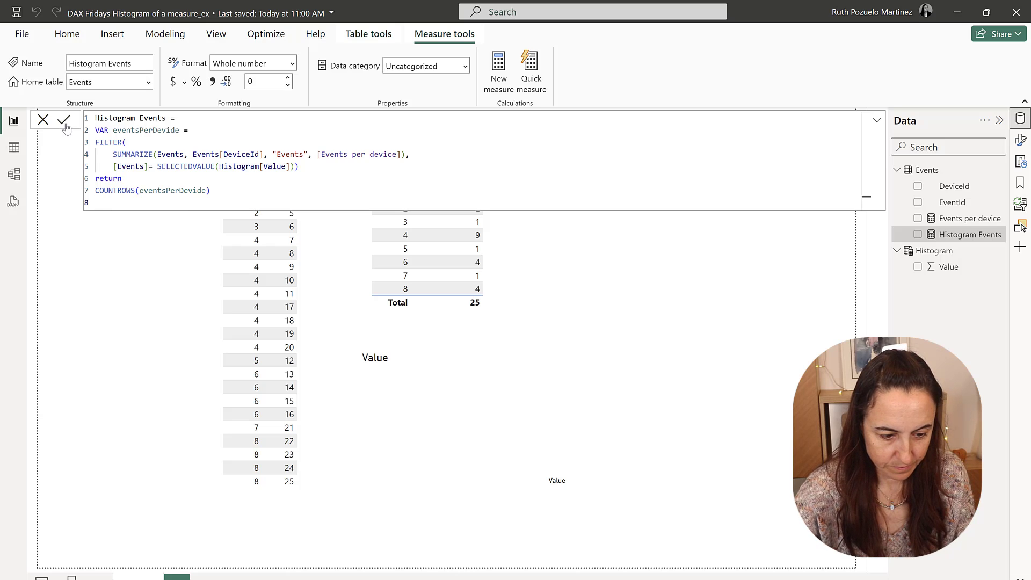
{"action": "left_click", "coordinate": [83, 267]}
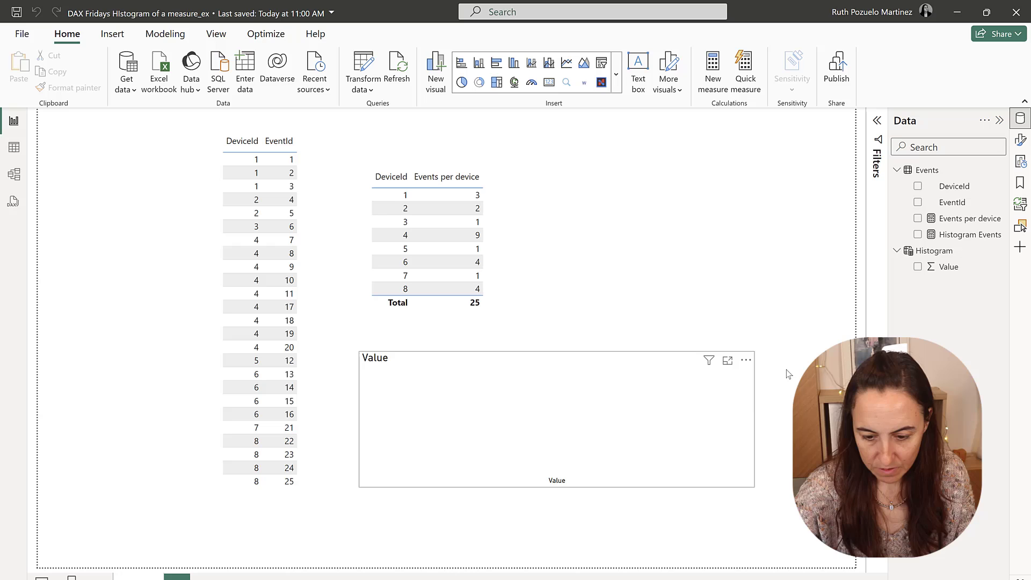
{"action": "left_click", "coordinate": [741, 375]}
{"action": "left_click_drag", "start_coordinate": [961, 234], "coordinate": [547, 459]}
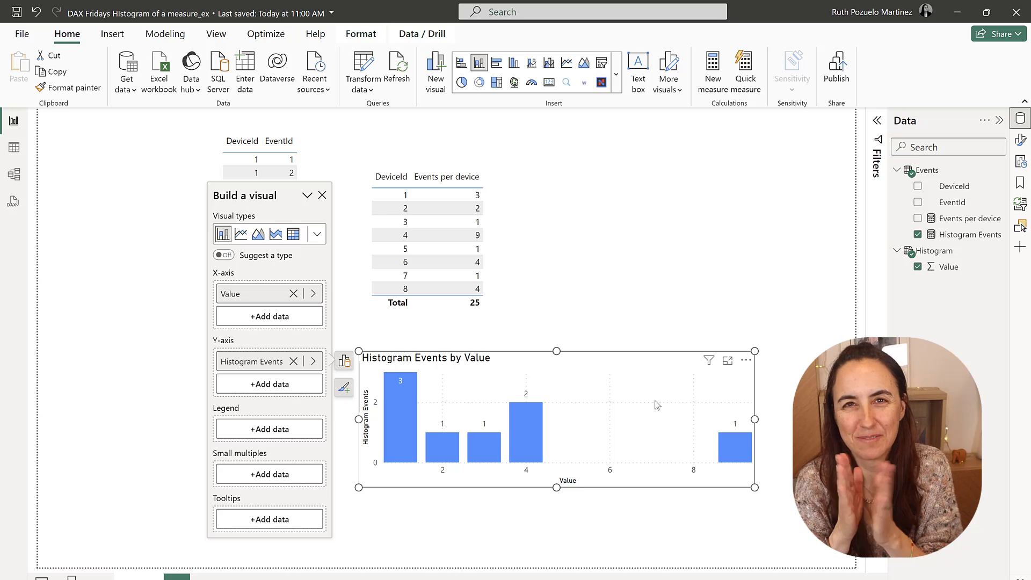
{"action": "left_click", "coordinate": [693, 265]}
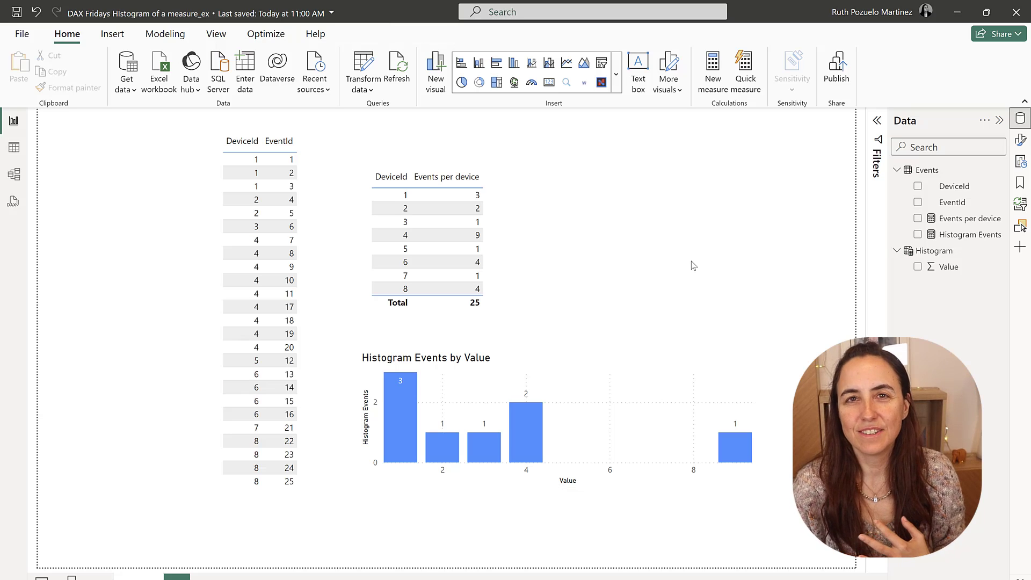